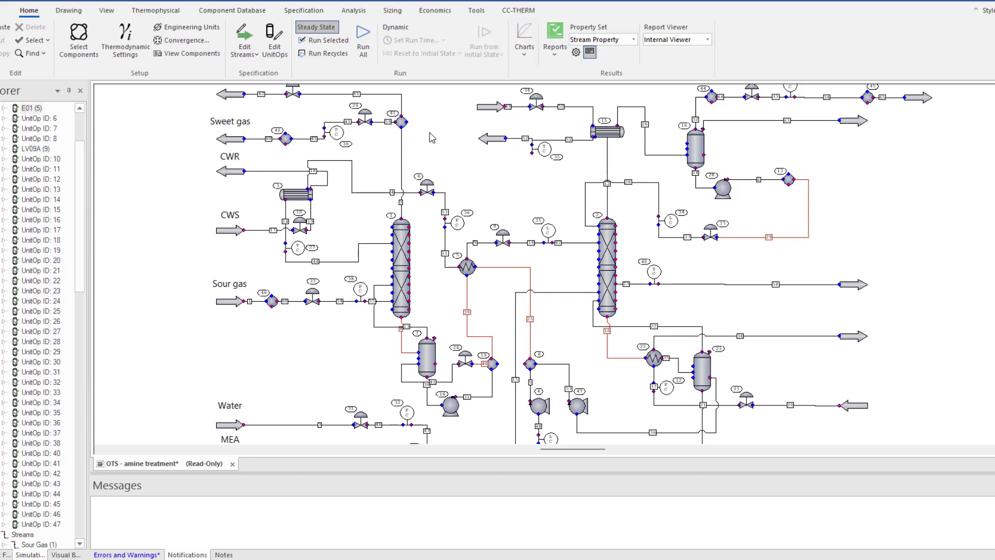
Run the whole flowsheet, highlight the error and warning count line, and close the data-check message.
left_click(363, 50)
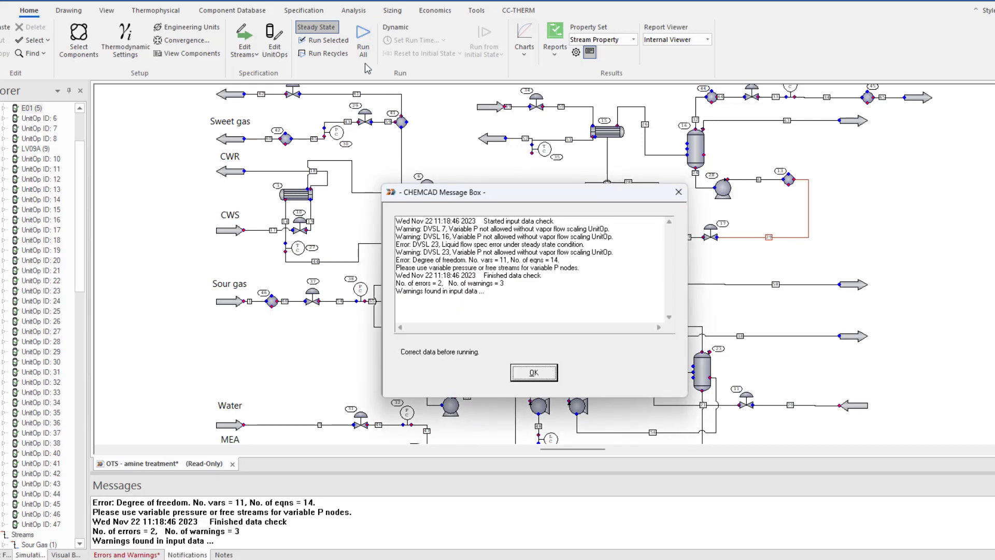
left_click_drag(511, 285, 391, 281)
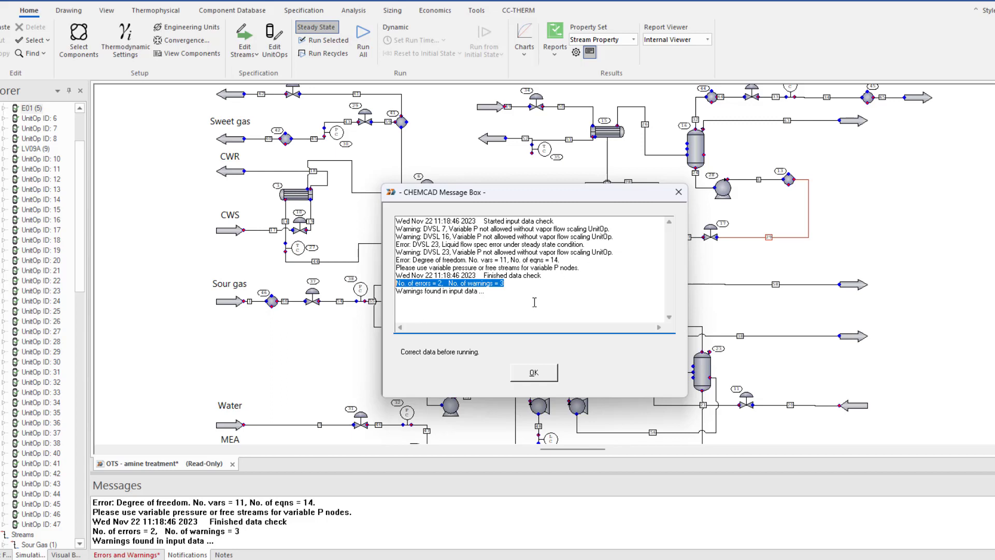
left_click(528, 379)
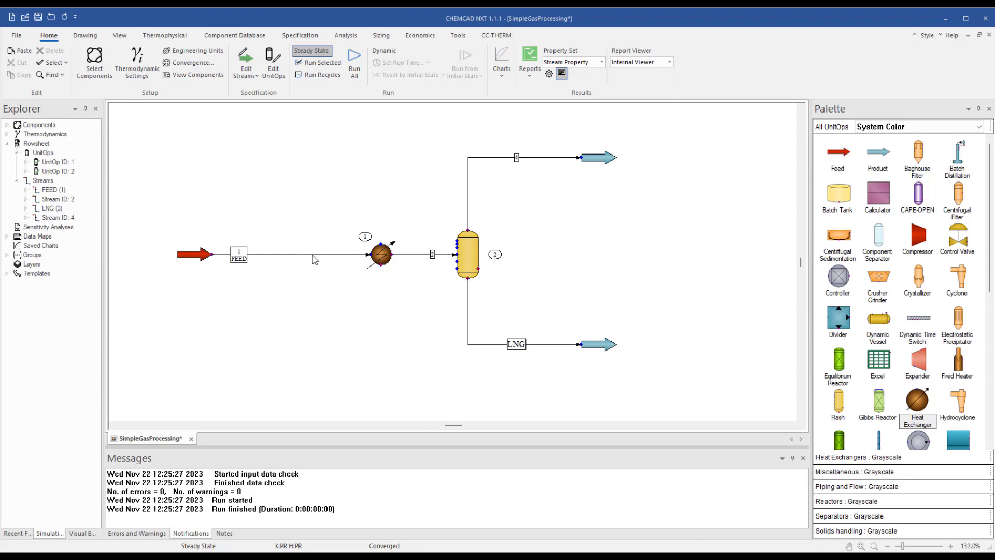
Insert a heat exchanger from the Palette into the FEED stream ahead of exchanger 1.
mouse_move(313, 259)
right_click(314, 256)
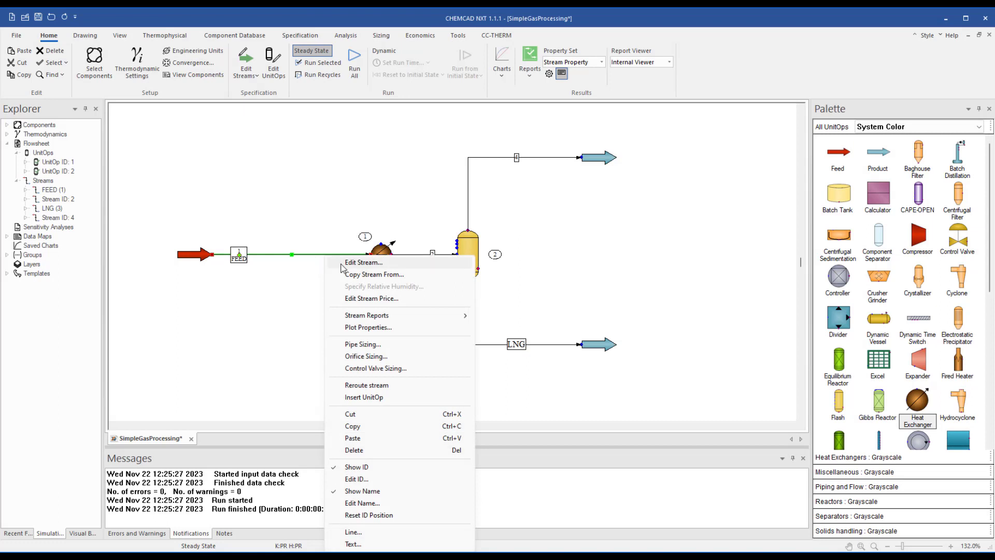
left_click(338, 400)
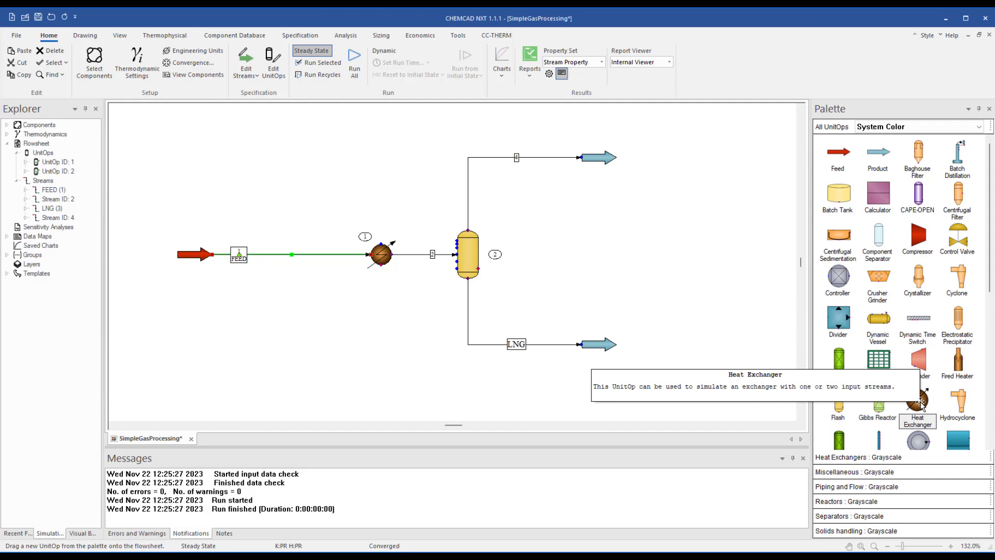
left_click_drag(921, 403, 294, 246)
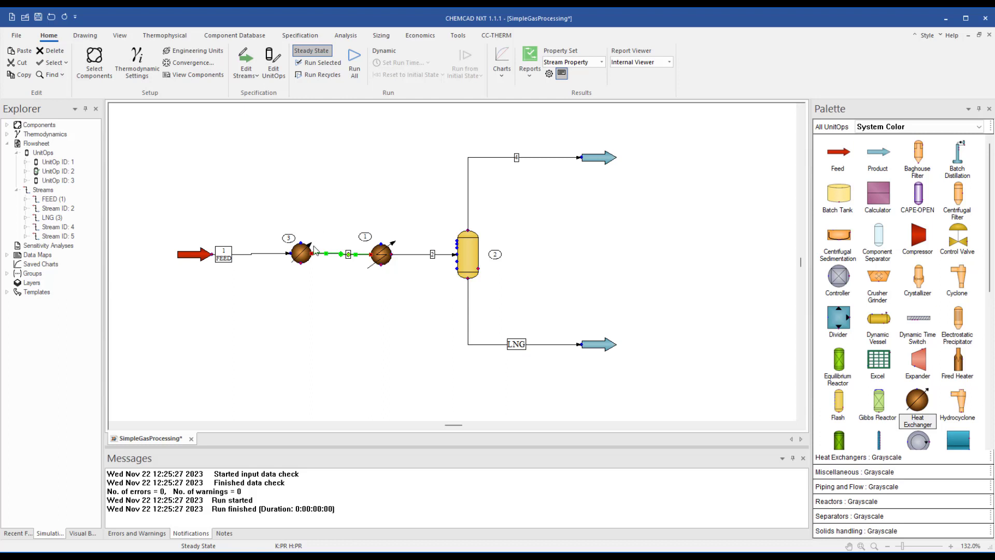
Place a new feed arrow and product arrow, and connect the feed into heat exchanger 3.
left_click(296, 257)
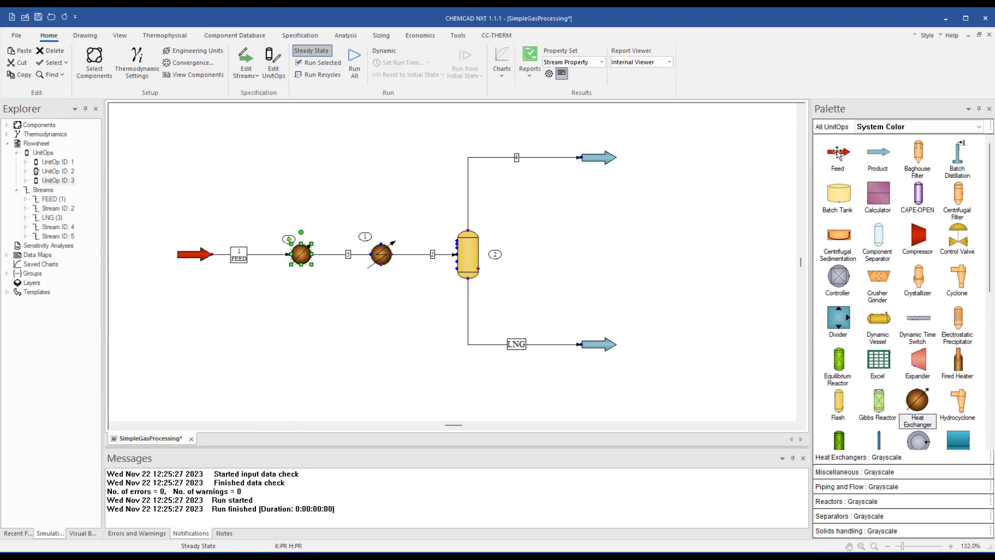
left_click_drag(837, 153, 276, 185)
left_click_drag(877, 152, 315, 326)
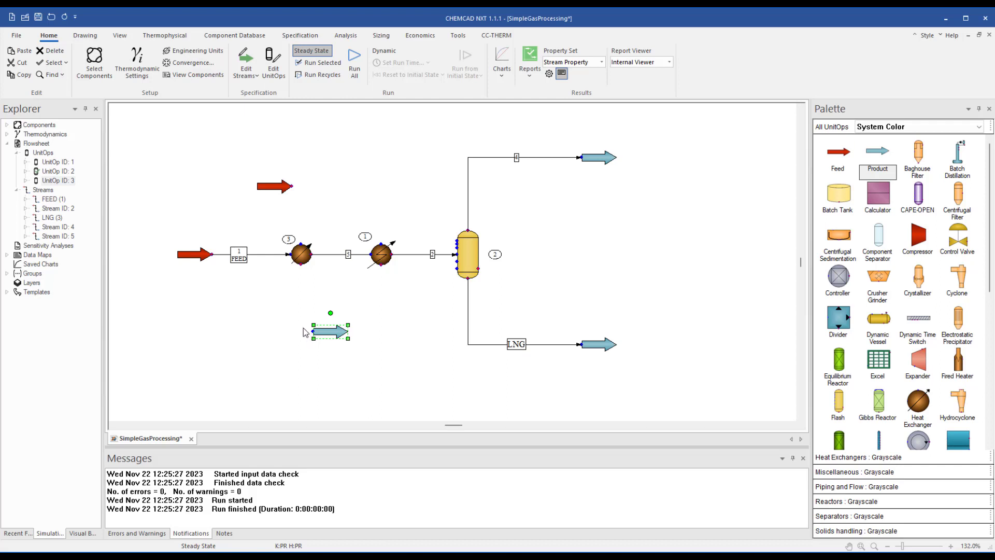
left_click_drag(292, 186, 313, 331)
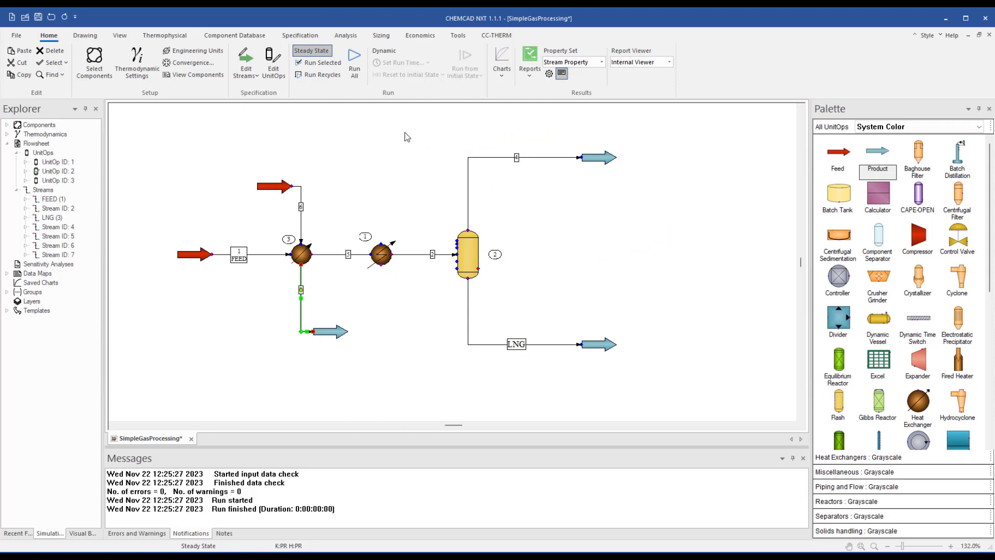
Use Copy Data to copy stream 4's conditions into stream 6.
left_click(285, 43)
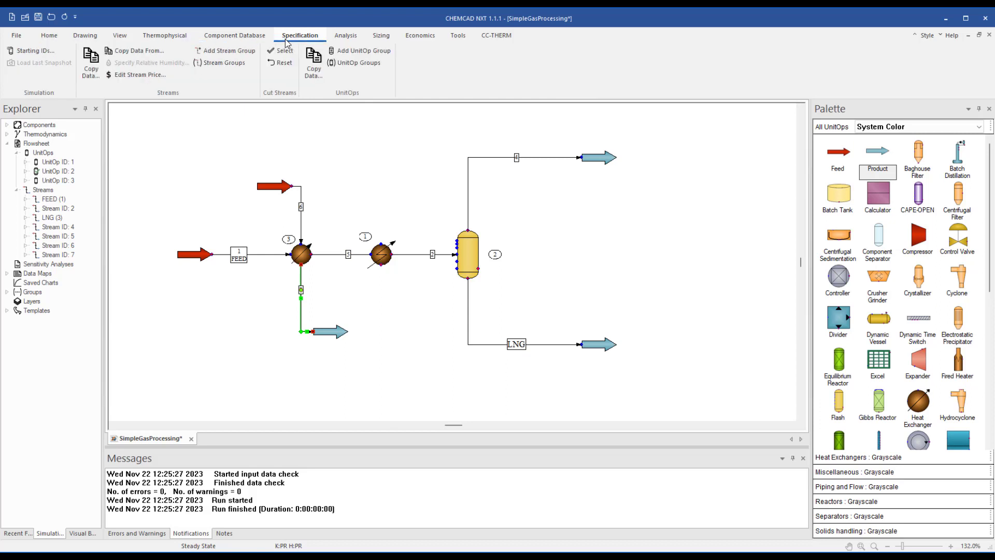
left_click(94, 65)
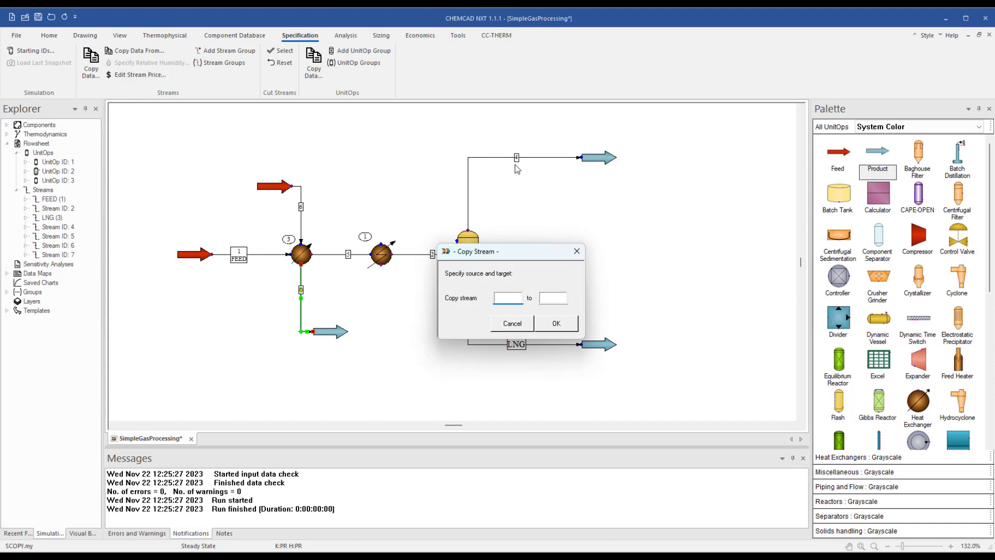
type("4")
left_click(544, 298)
type("6")
left_click(555, 324)
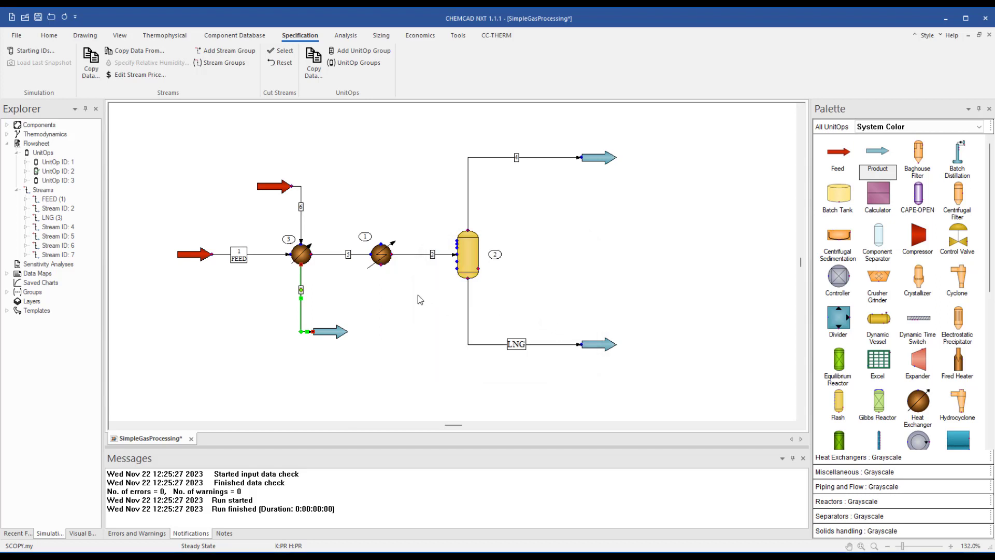
Give heat exchanger 3 a 35 F outlet temperature spec for stream 5.
double_click(301, 255)
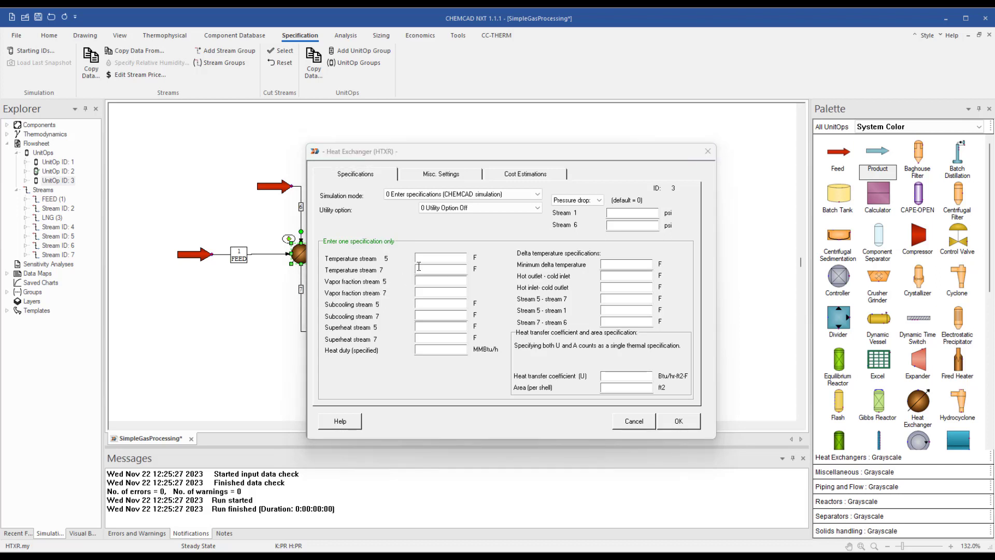
left_click(464, 258)
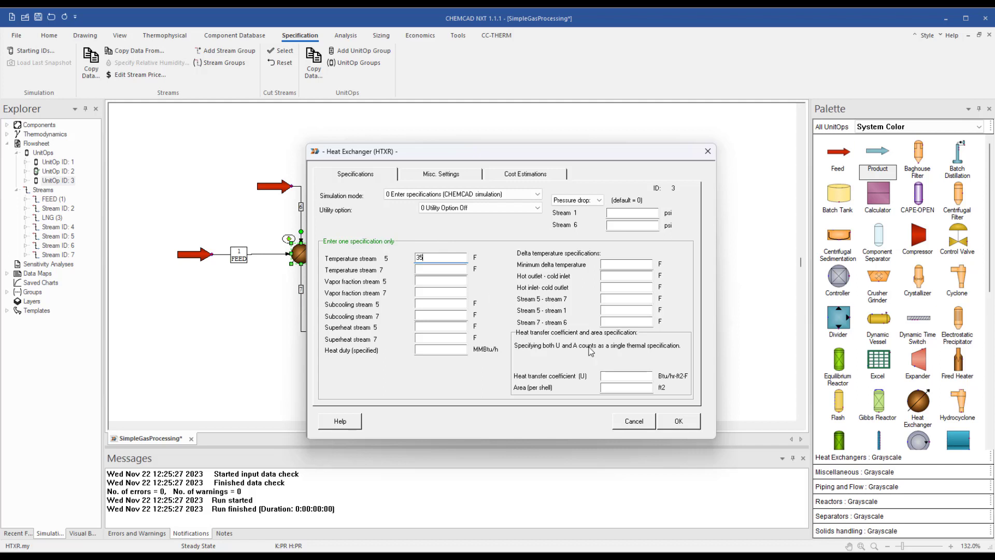
left_click(676, 419)
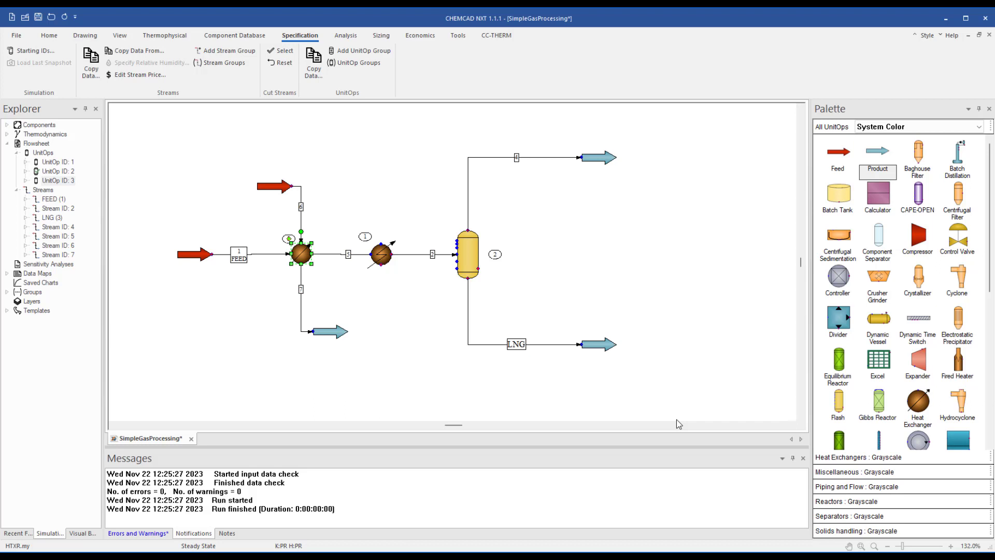
Back on Home, run heat exchanger 3 alone with Run This UnitOp.
left_click(49, 35)
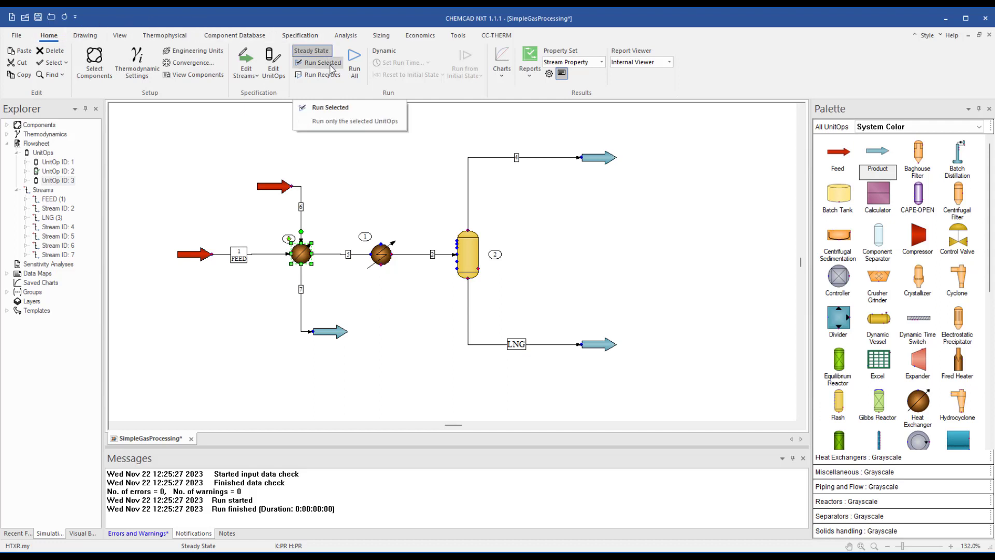
right_click(303, 254)
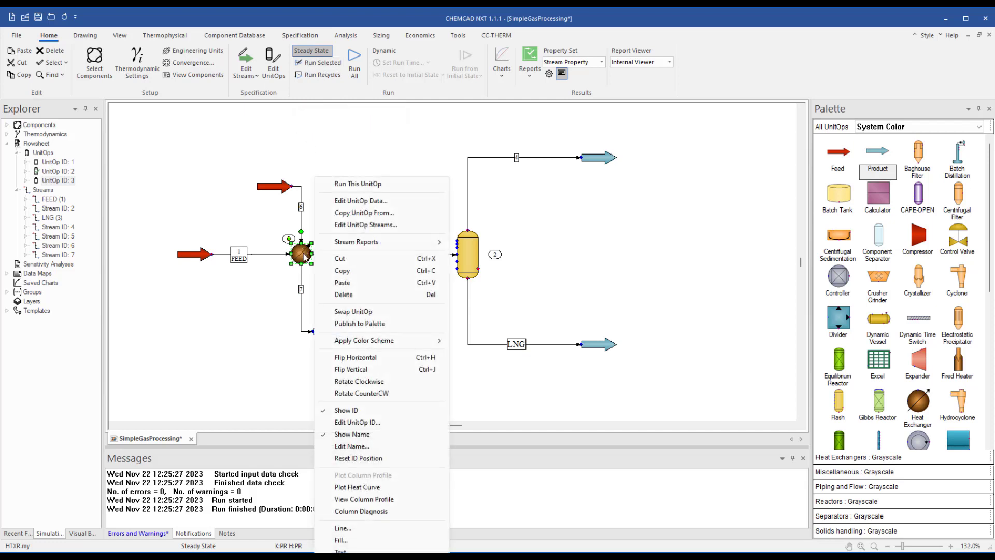
left_click(347, 184)
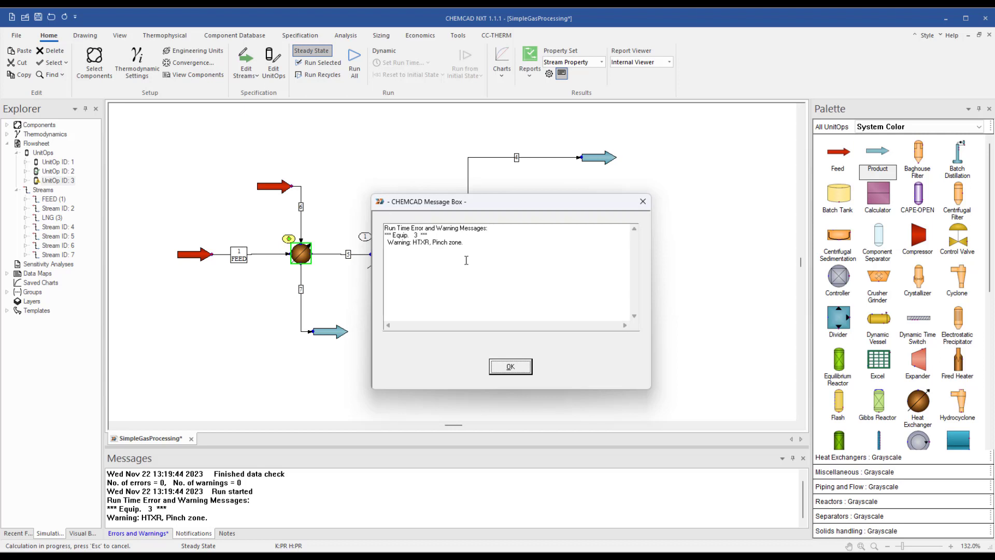
Dismiss the pinch-zone warning, read the Messages list, and reopen heat exchanger 3's specification dialog.
left_click(522, 368)
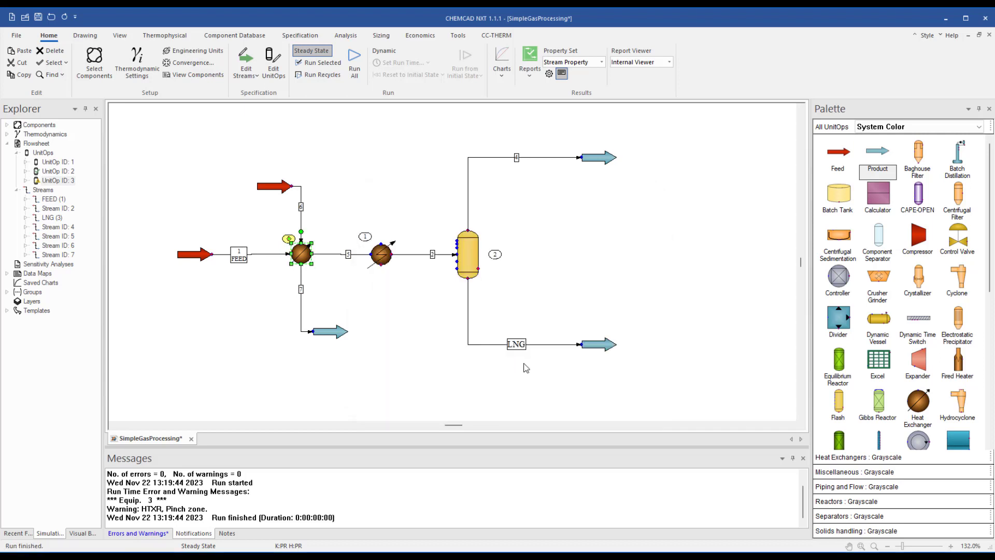
scroll(317, 496, "up", 1)
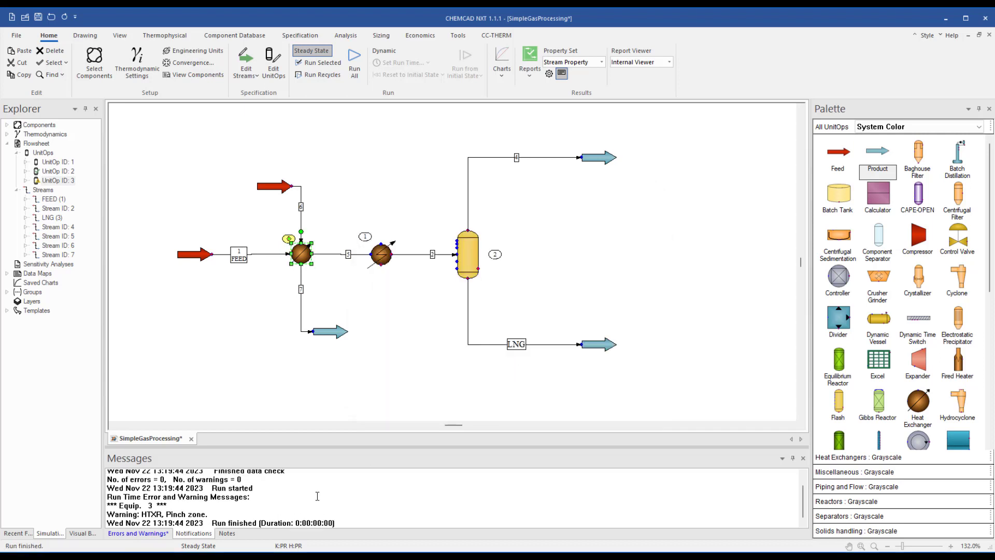
left_click_drag(214, 516, 102, 514)
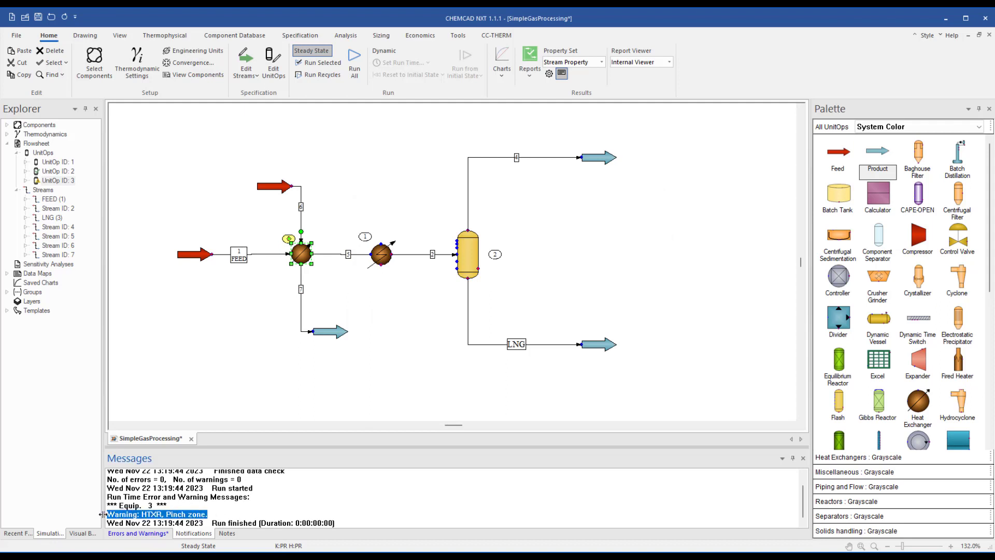
left_click(138, 534)
scroll(315, 517, "up", 2)
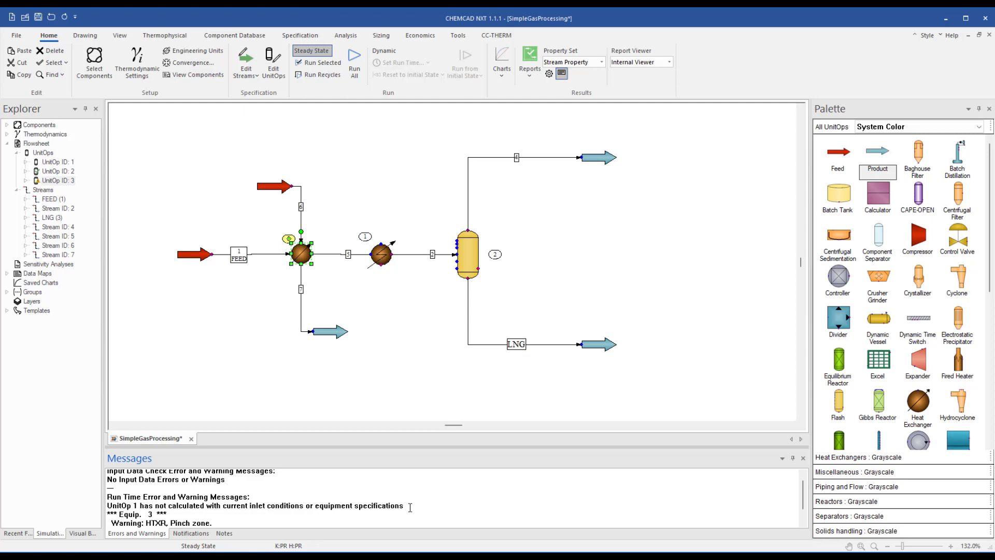
scroll(254, 518, "down", 1)
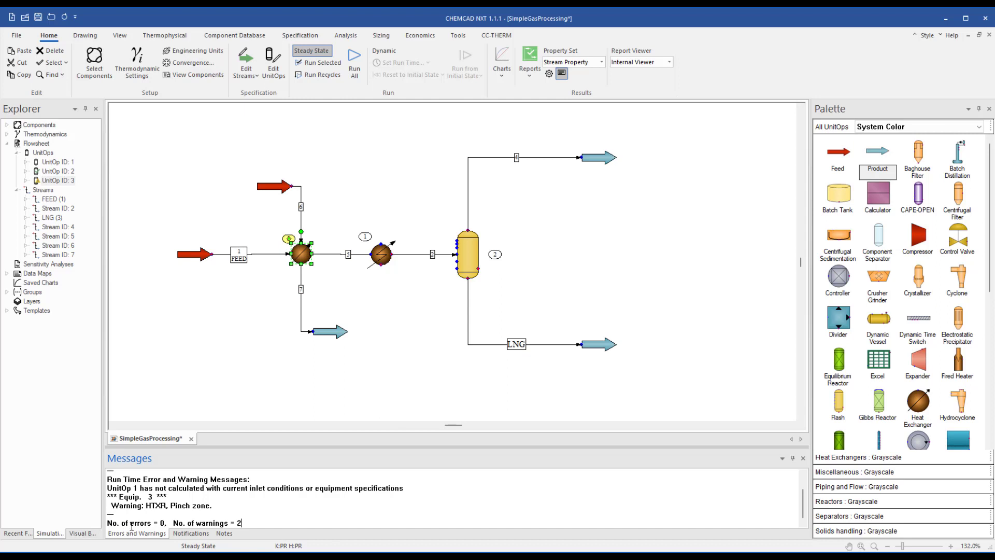
double_click(301, 255)
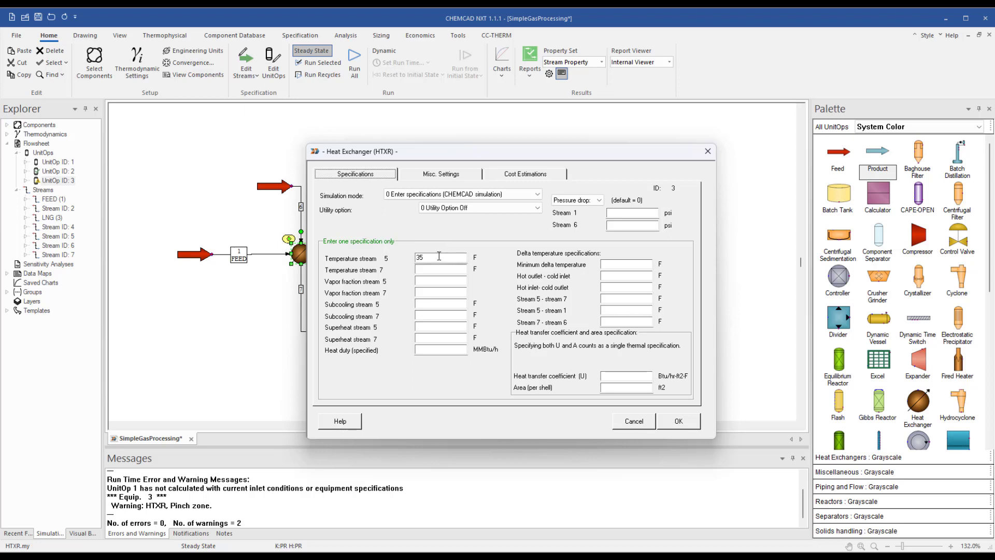
Clear the 35 F stream 5 temperature and enter a stream 5 vapor fraction of 1.
left_click_drag(438, 257, 403, 257)
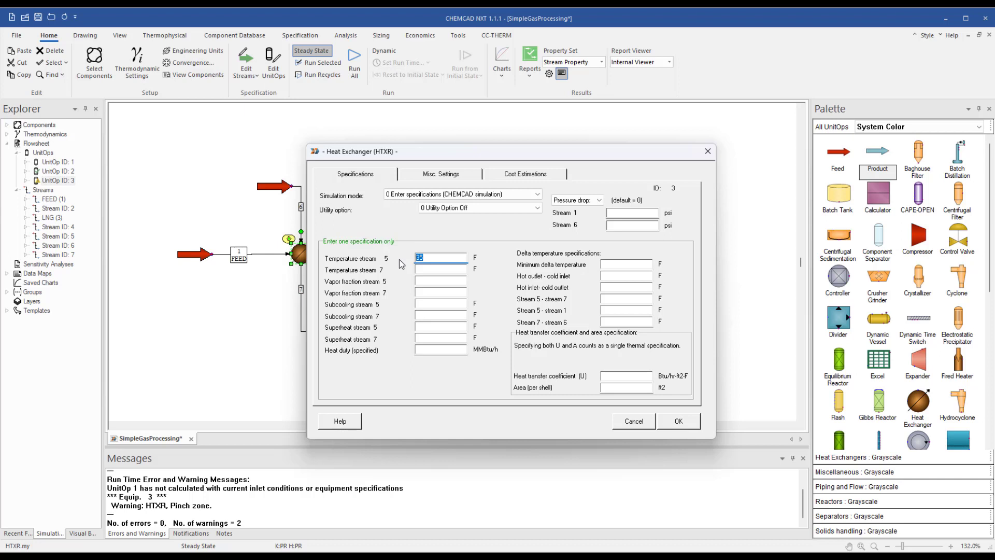
key("BackSpace")
left_click(425, 283)
type("1")
Accept the vapor-fraction spec, rerun exchanger 3 alone, and confirm 0 errors and 0 warnings.
left_click(679, 422)
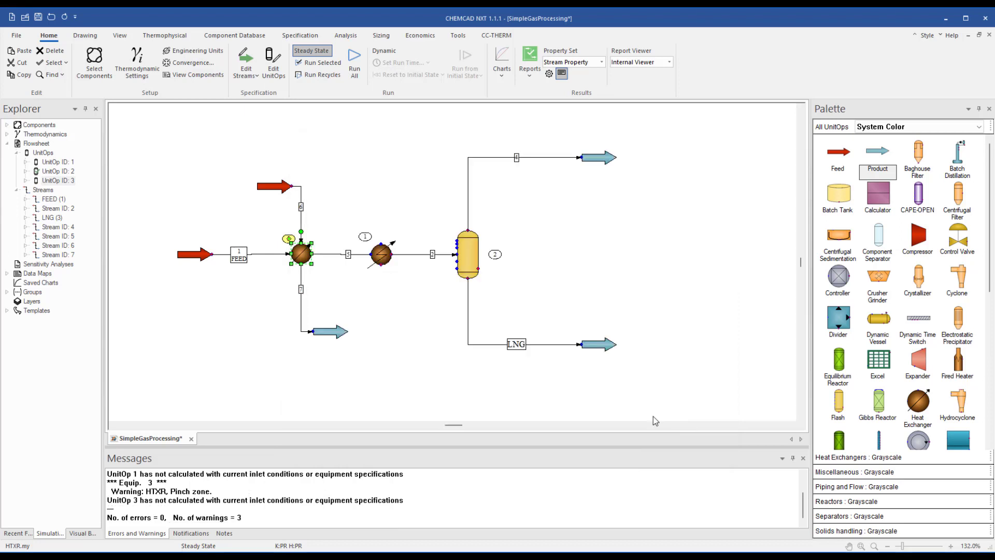
right_click(304, 257)
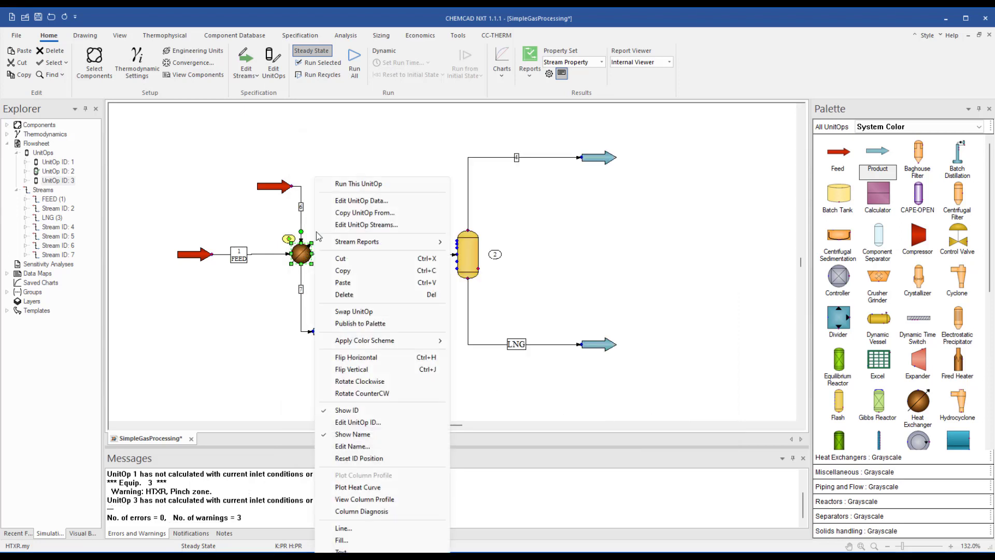
left_click(365, 184)
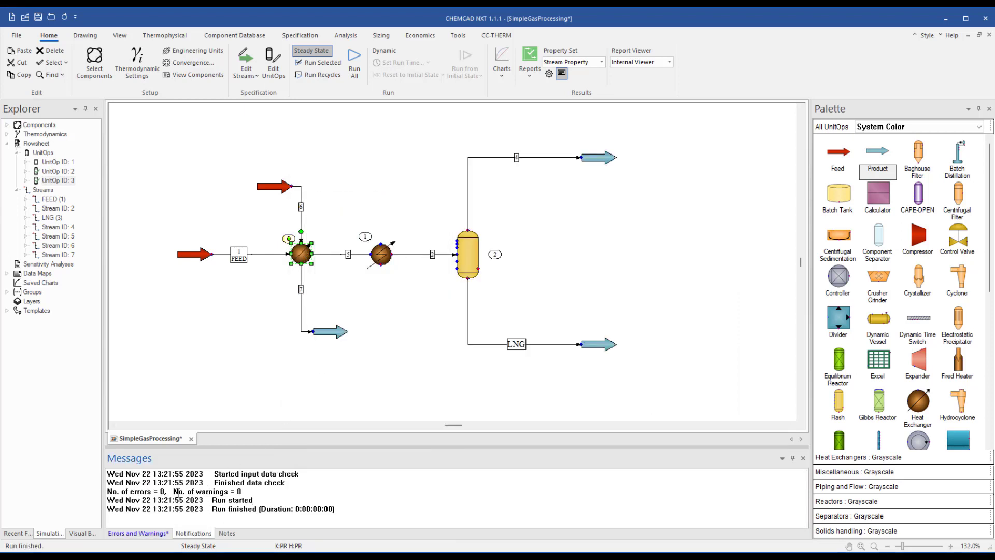
left_click(242, 491)
left_click(95, 490, "shift")
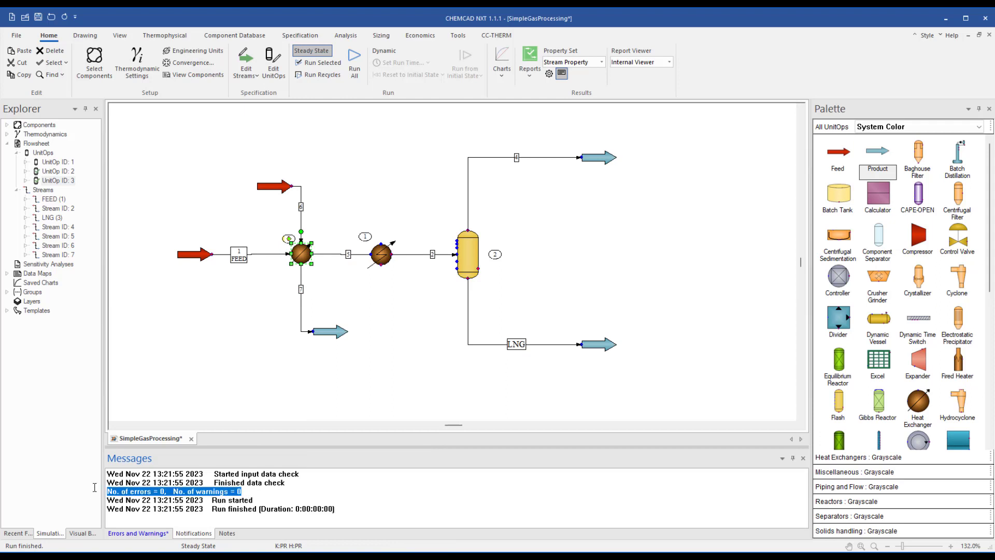
left_click(335, 491)
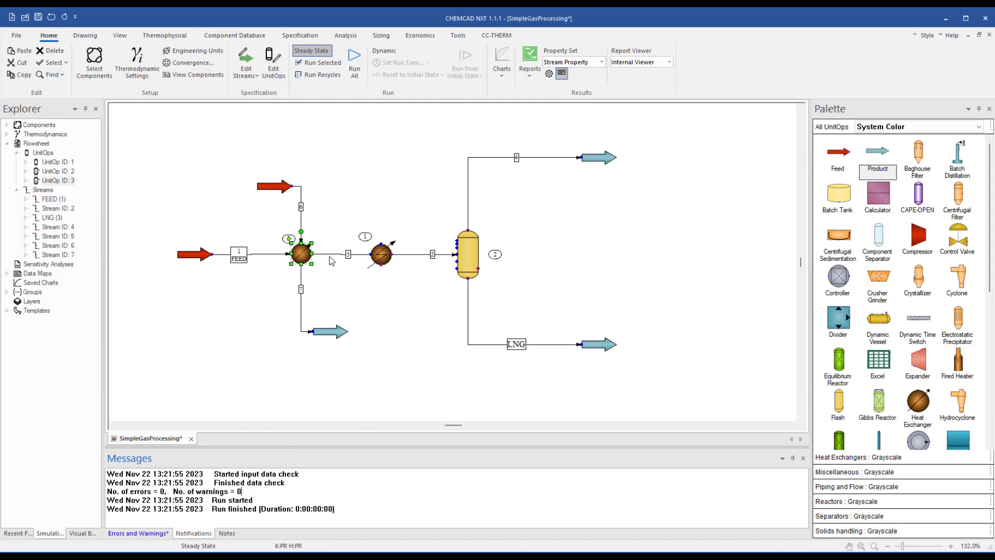
mouse_move(331, 260)
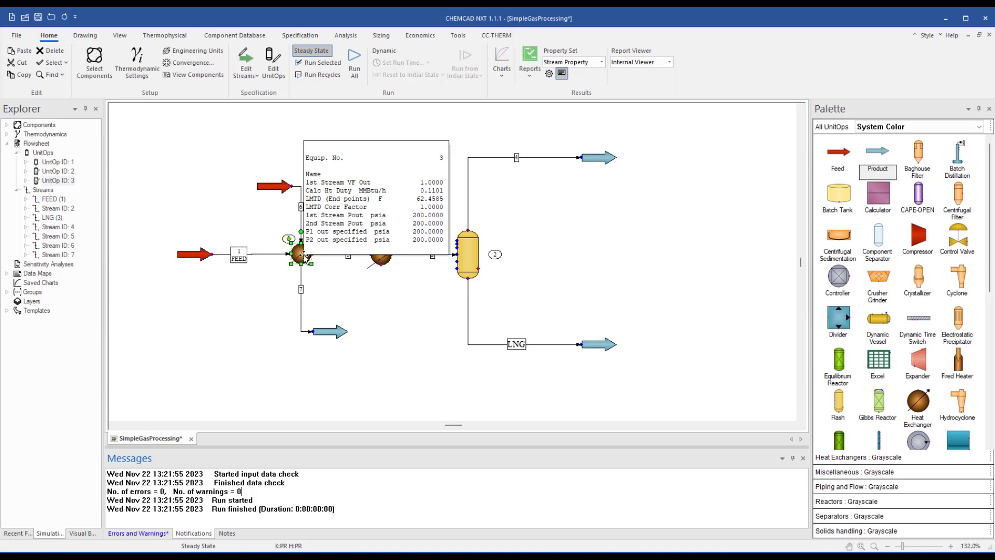
double_click(305, 256)
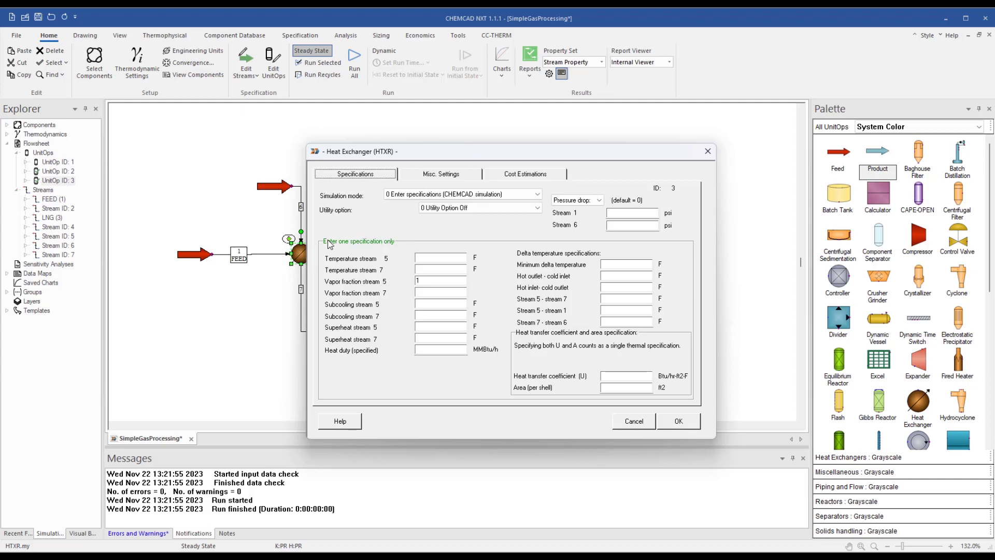
left_click(467, 176)
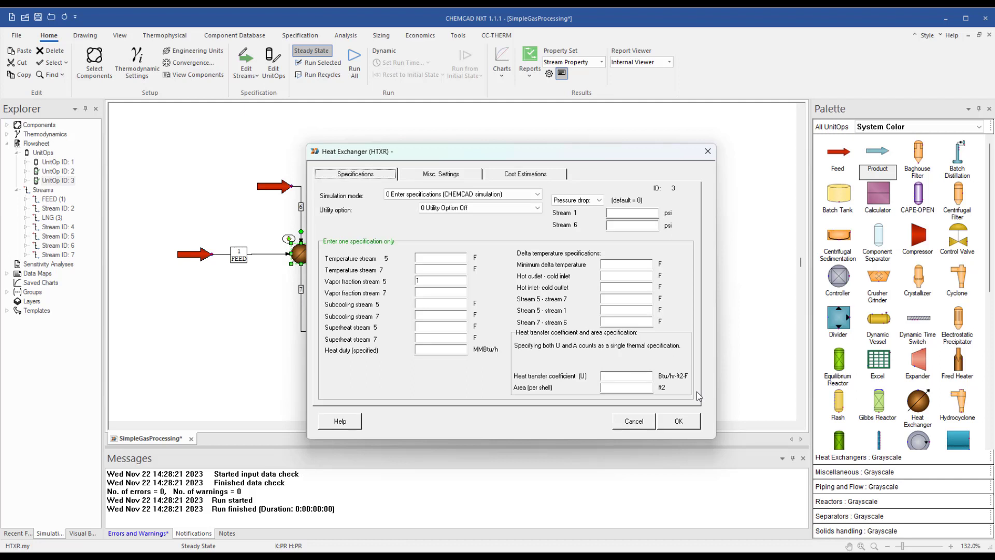
left_click(691, 424)
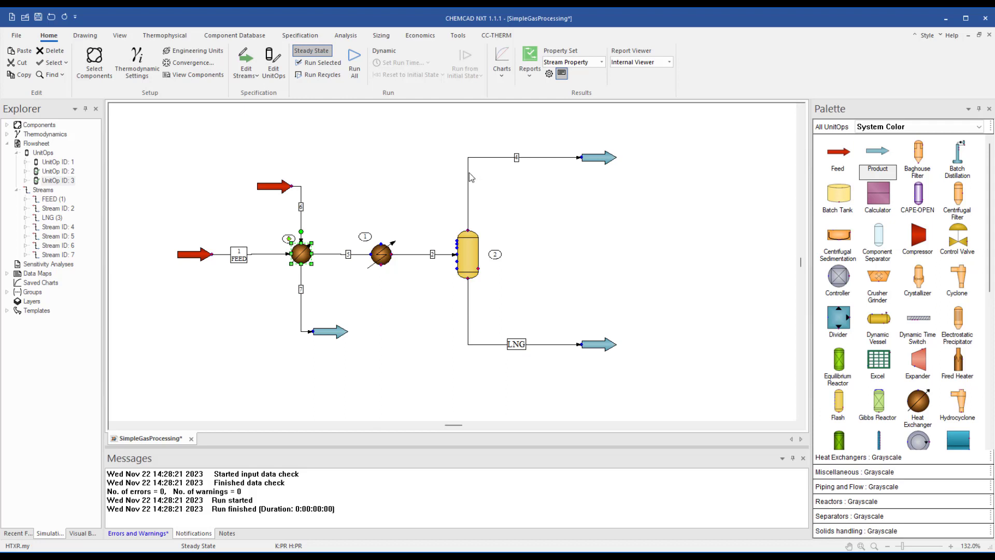
Delete the upper feed arrow, stream 6, and stream 4's product arrow.
left_click(285, 188)
key("Delete")
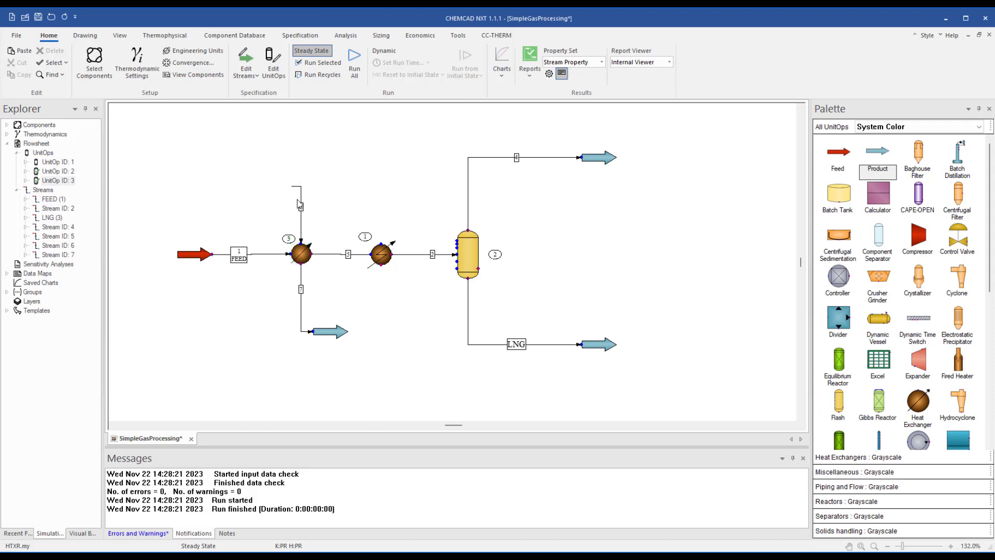
left_click(302, 208)
key("Delete")
left_click(602, 158)
key("Delete")
Reroute stream 4 into heat exchanger 3's top inlet and raise its top segment.
mouse_move(564, 162)
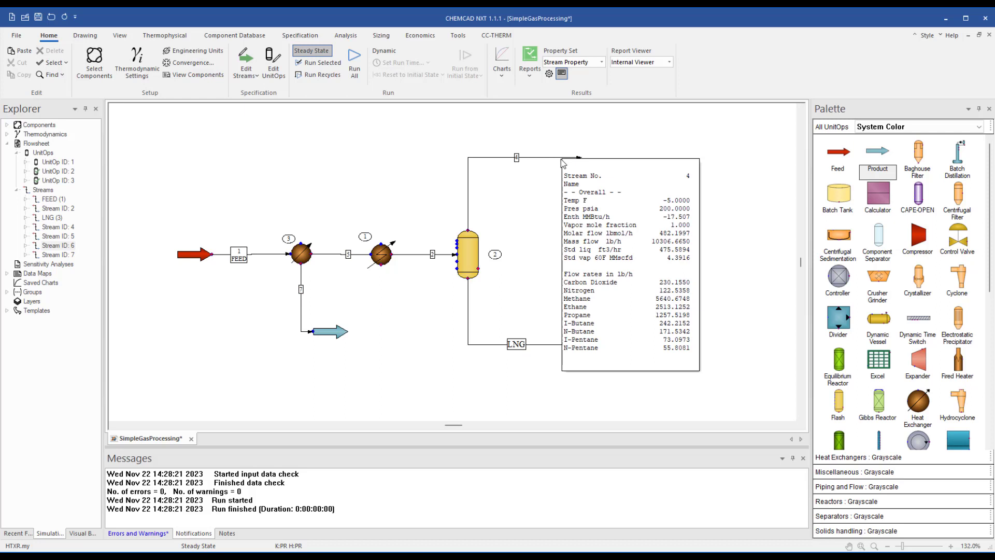
left_click(561, 159)
right_click(561, 160)
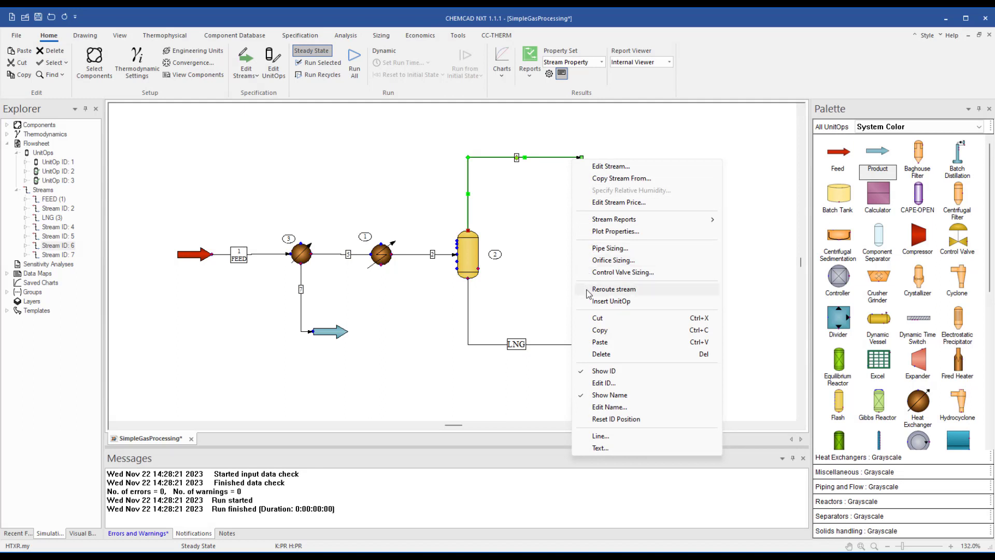
left_click(614, 289)
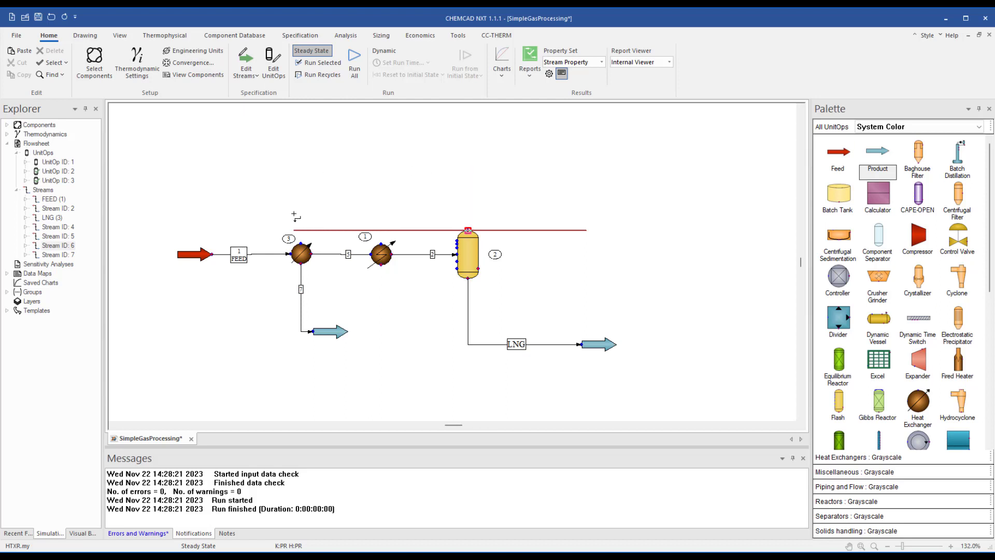
left_click(301, 243)
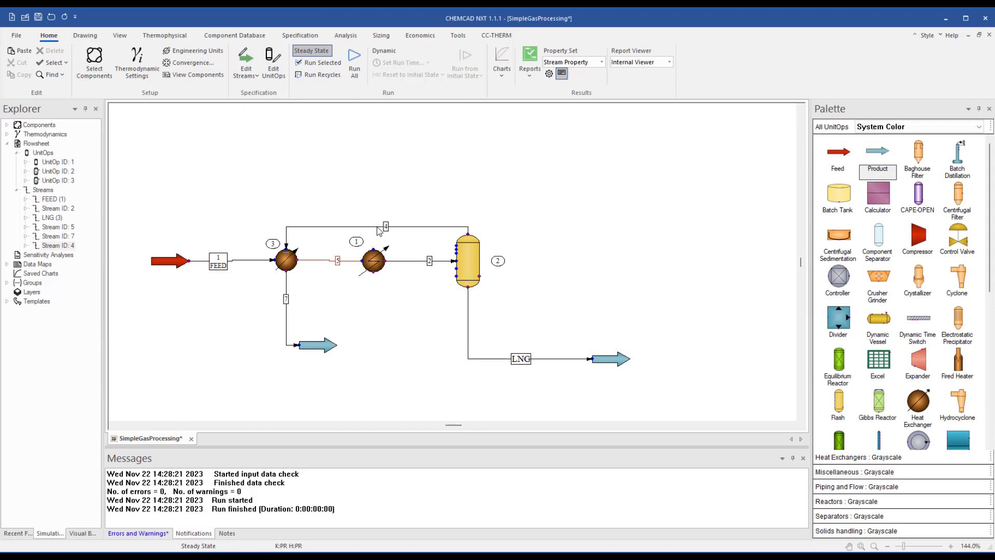
left_click(379, 227)
left_click_drag(377, 226, 366, 170)
left_click(389, 229)
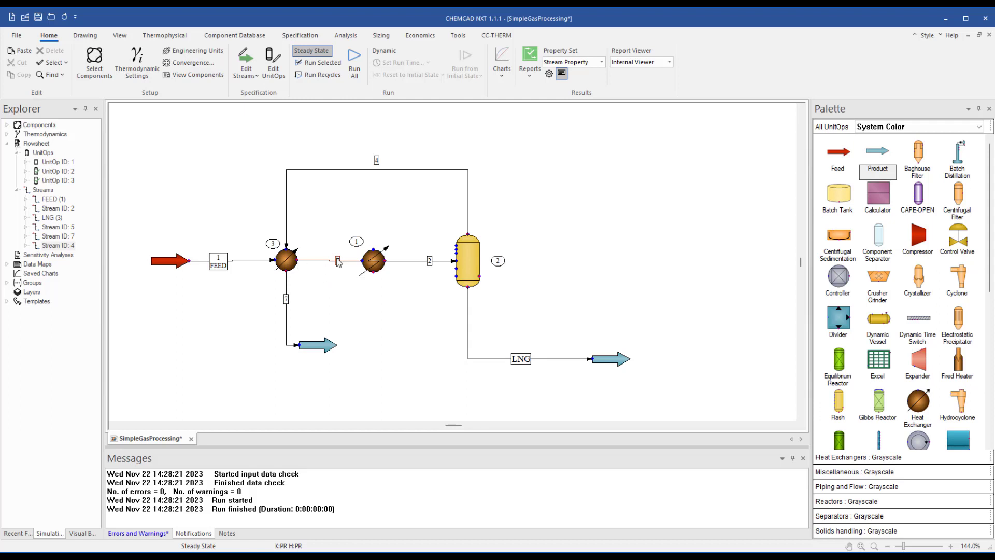
mouse_move(339, 260)
left_click(409, 170)
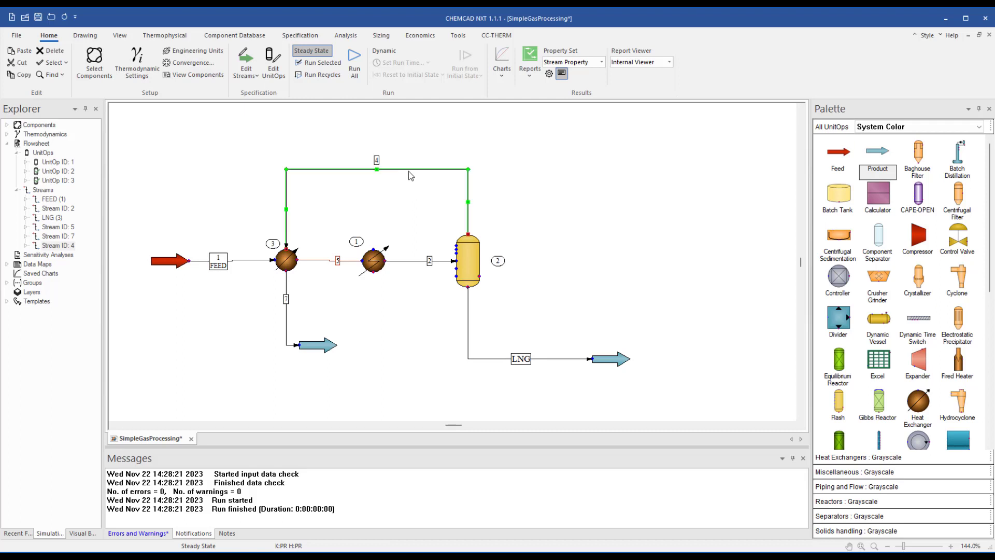
left_click(300, 36)
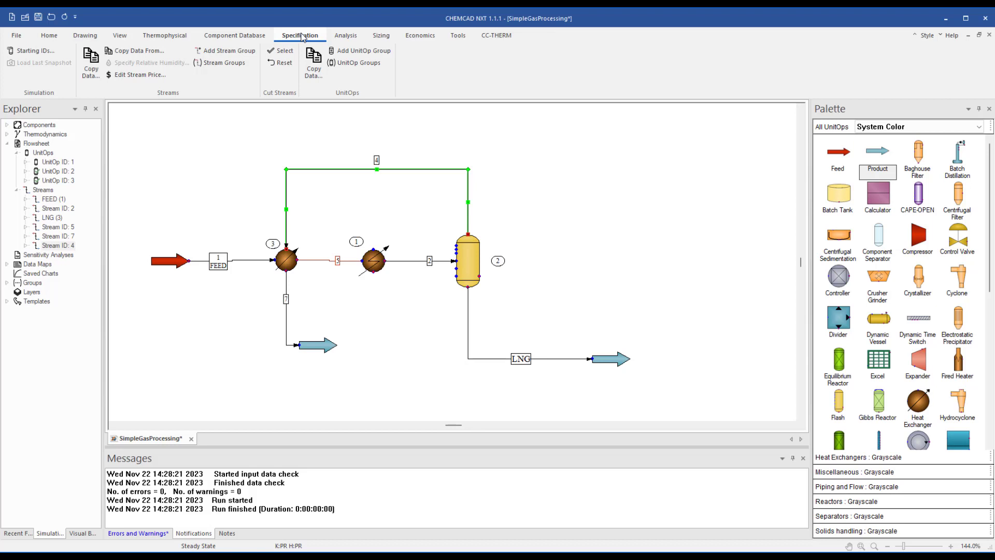
left_click(286, 53)
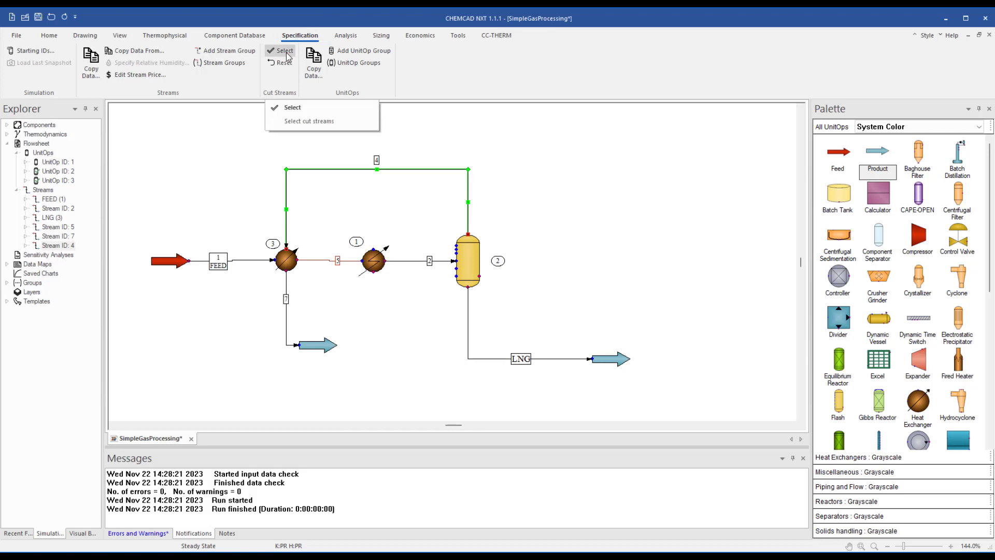
left_click(287, 54)
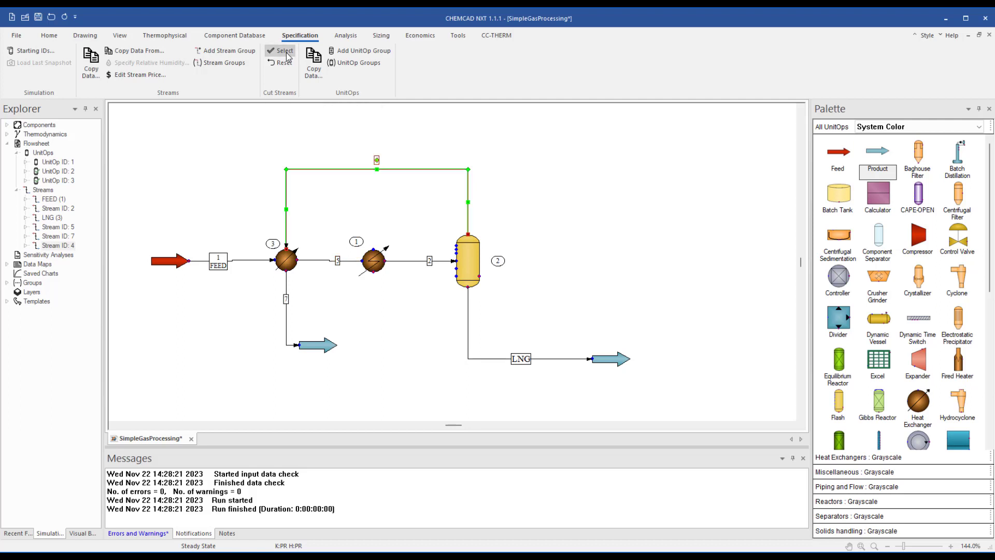
left_click(372, 194)
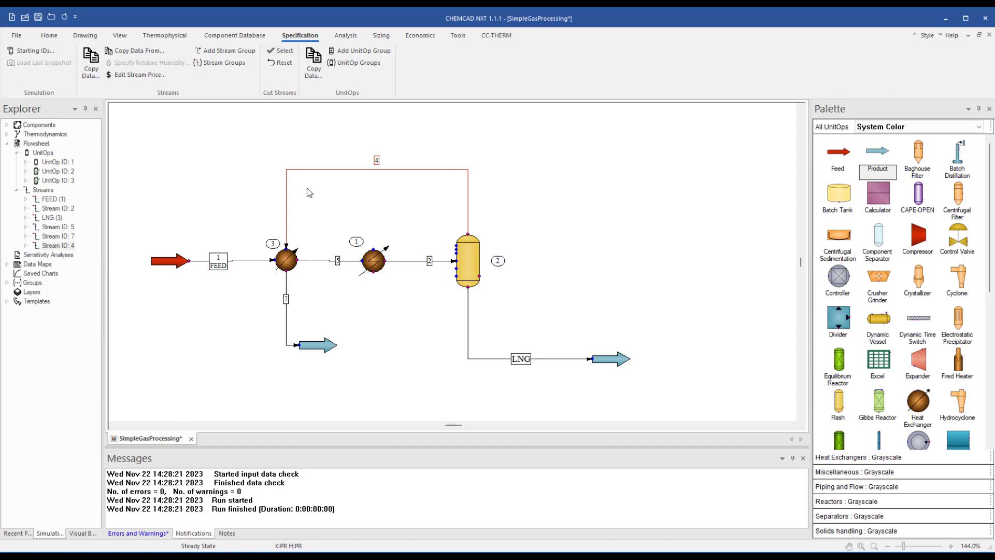
Run All so the flowsheet converges after recycle loop 1, then dismiss the convergence message.
left_click(49, 35)
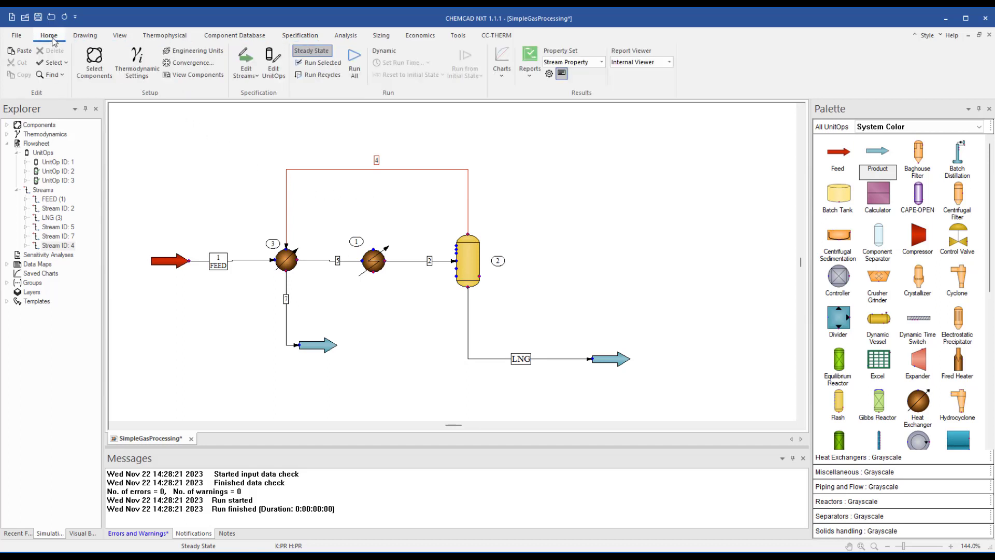
left_click(361, 70)
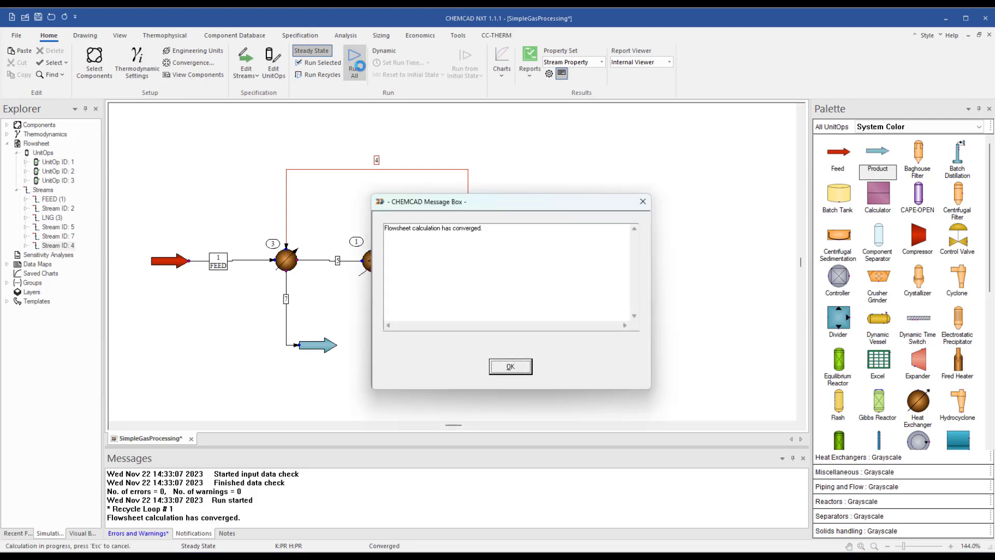
left_click(510, 368)
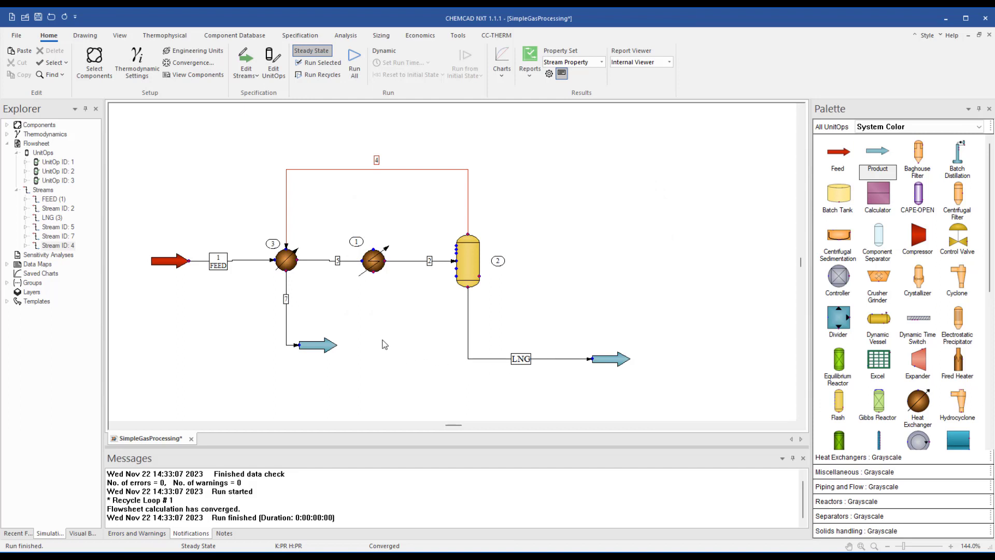
Generate a Stream Property report for the LNG stream (Stream 3), review it, and return to the flowsheet.
right_click(468, 304)
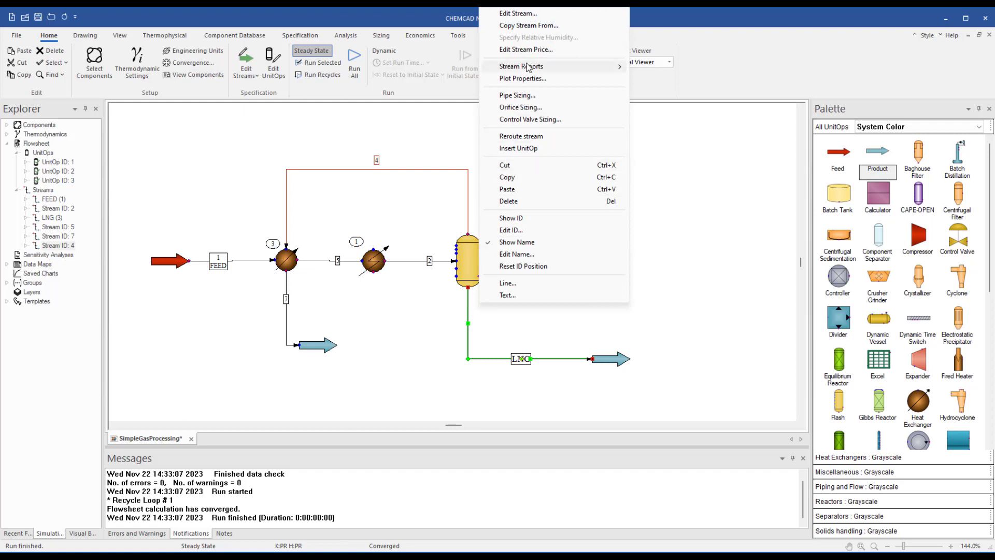
mouse_move(557, 68)
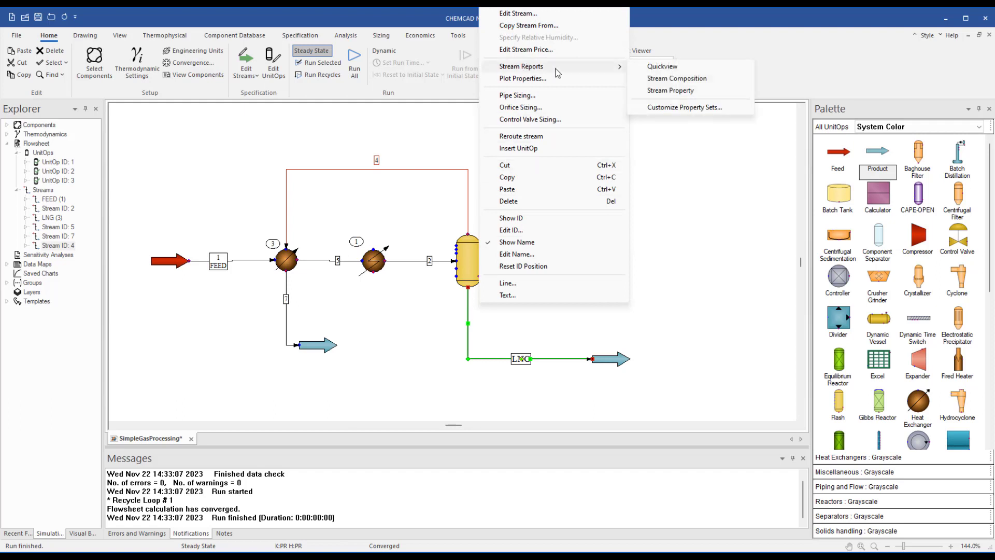
left_click(707, 93)
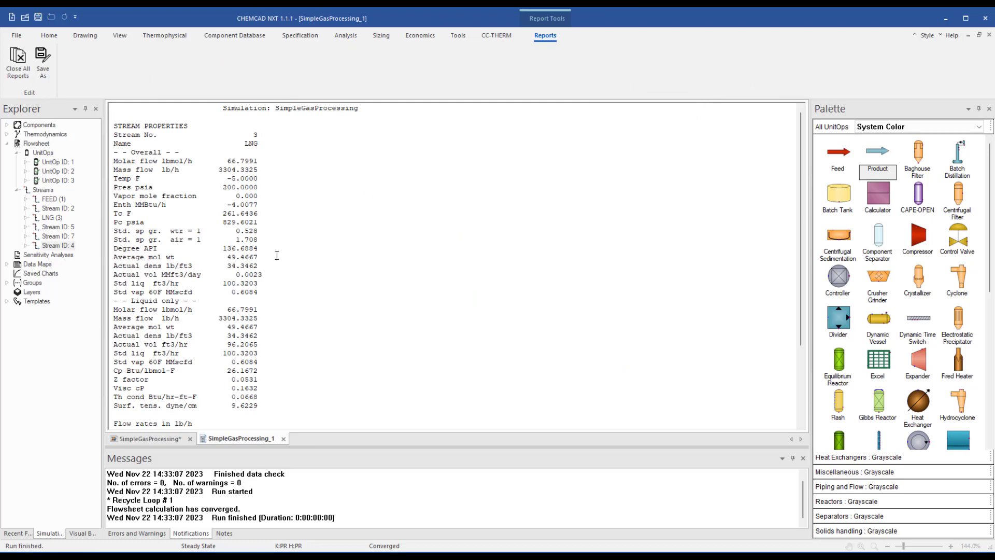
scroll(276, 280, "down", 4)
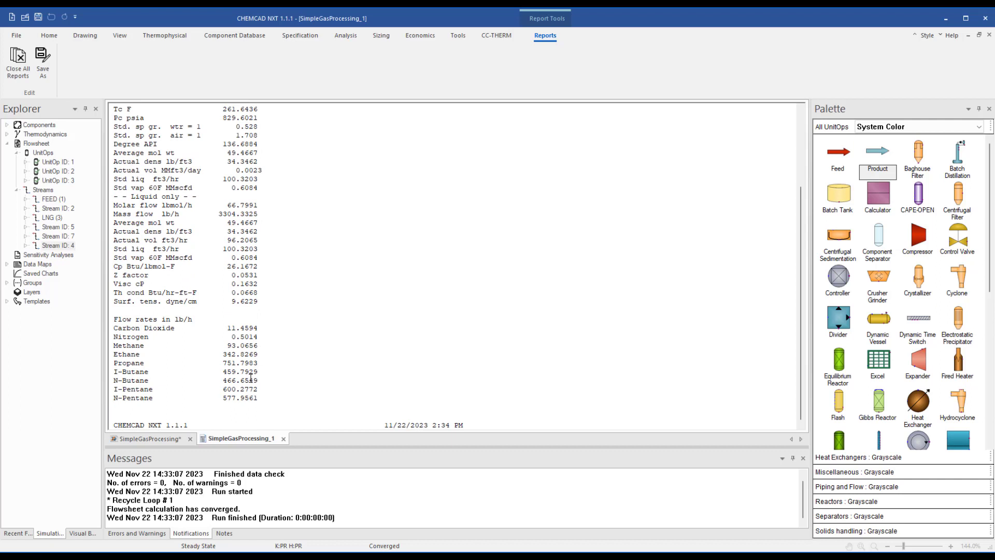
left_click(162, 441)
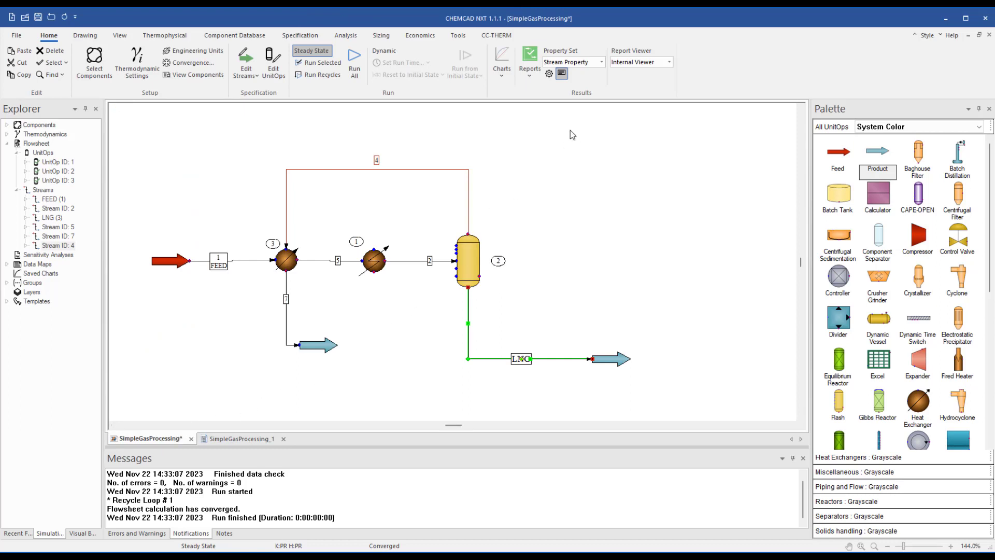
left_click(670, 62)
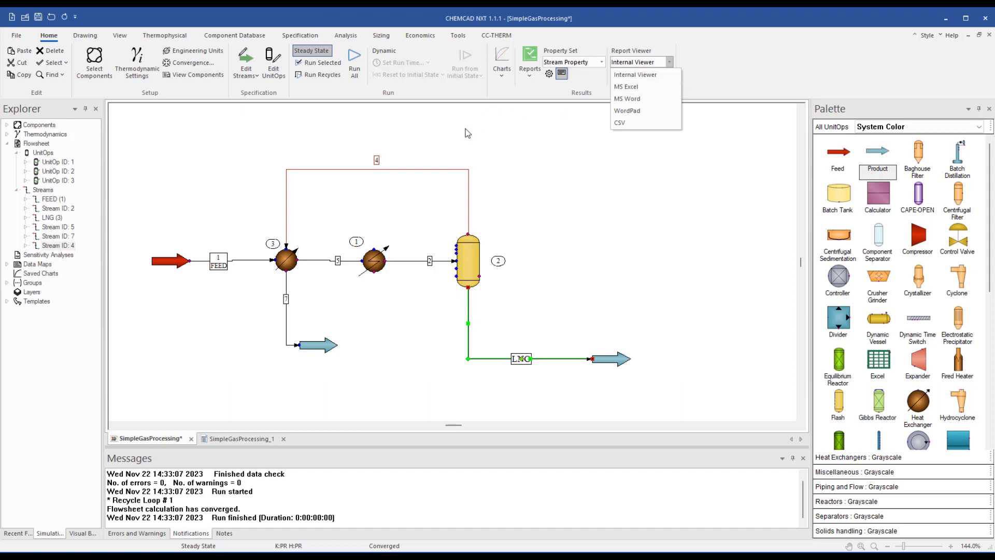
left_click(547, 124)
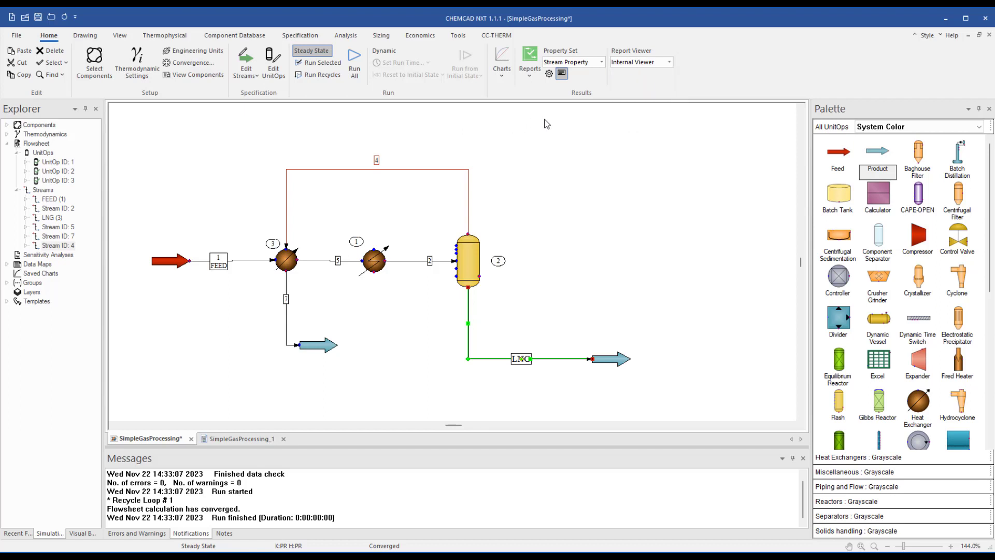
In the Stream Property (Report) set, replace composition Mass Flow Rate with Mole Fractions.
left_click(548, 77)
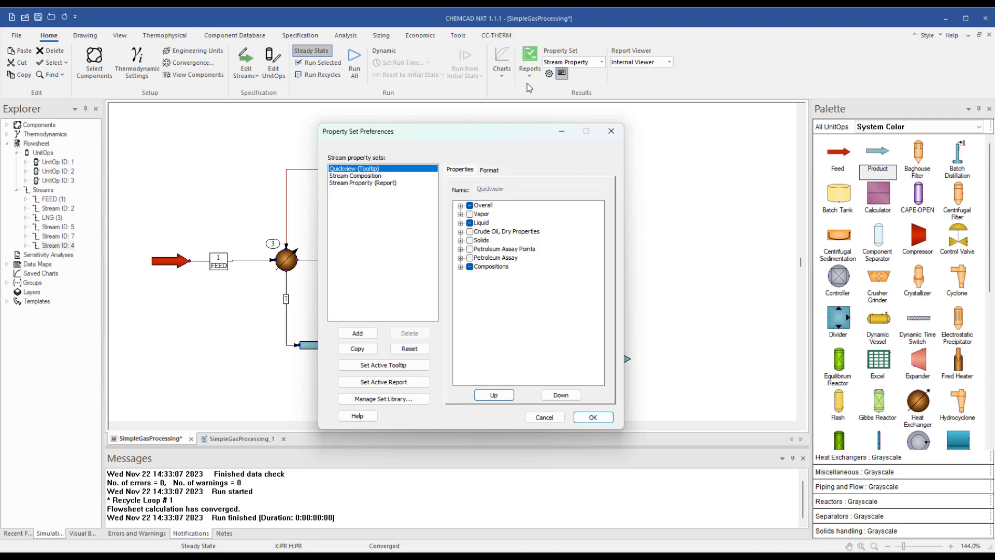
left_click(372, 183)
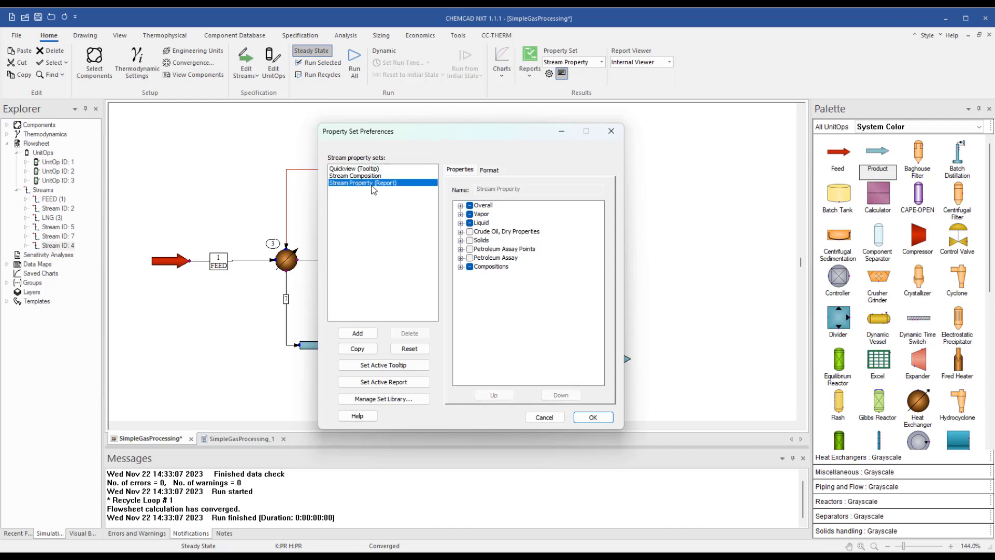
left_click(460, 266)
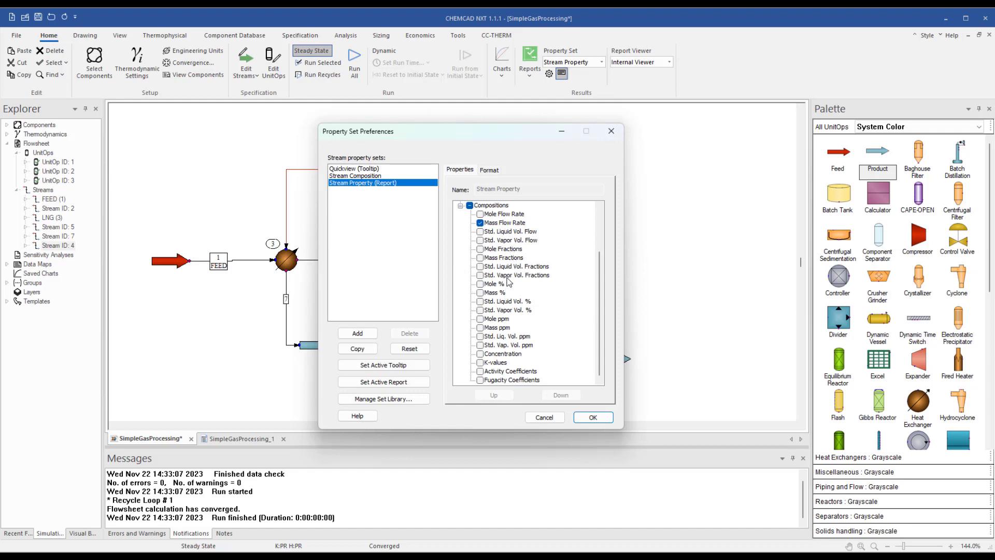
left_click(480, 249)
left_click(485, 223)
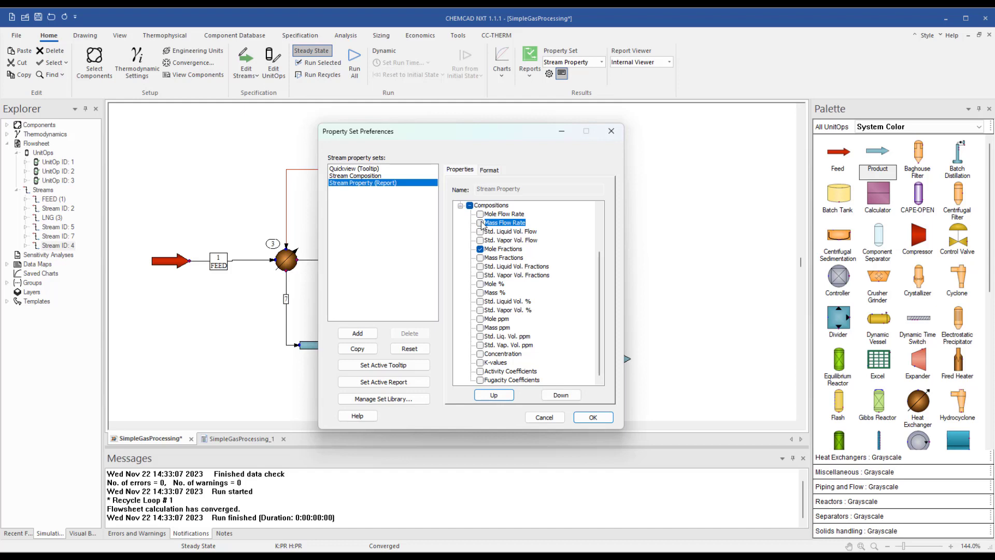
Add a property set named 'LNG Streams' with overall Temperature, Pressure, Mass Flow Rate and Enthalpy.
left_click(358, 333)
type("LNG Streams")
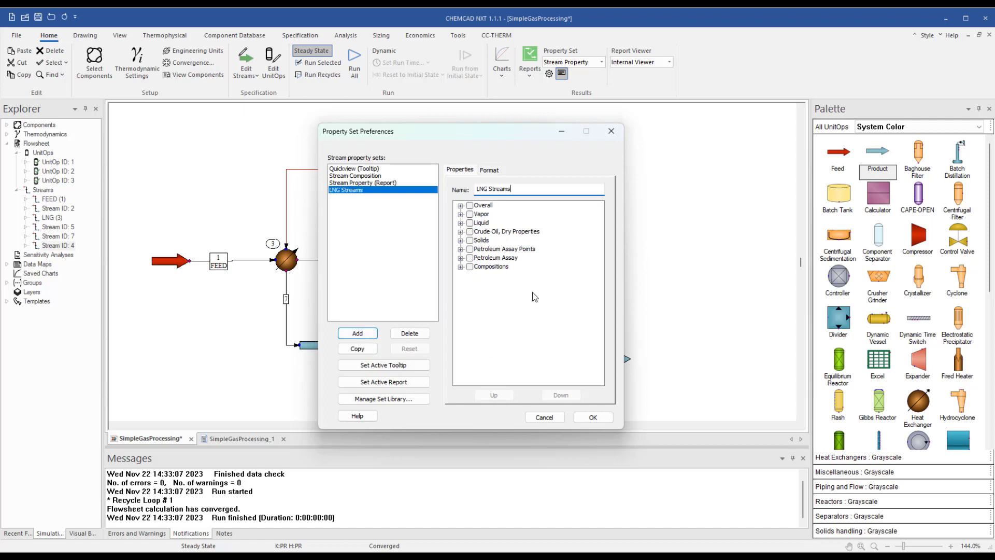
left_click(460, 206)
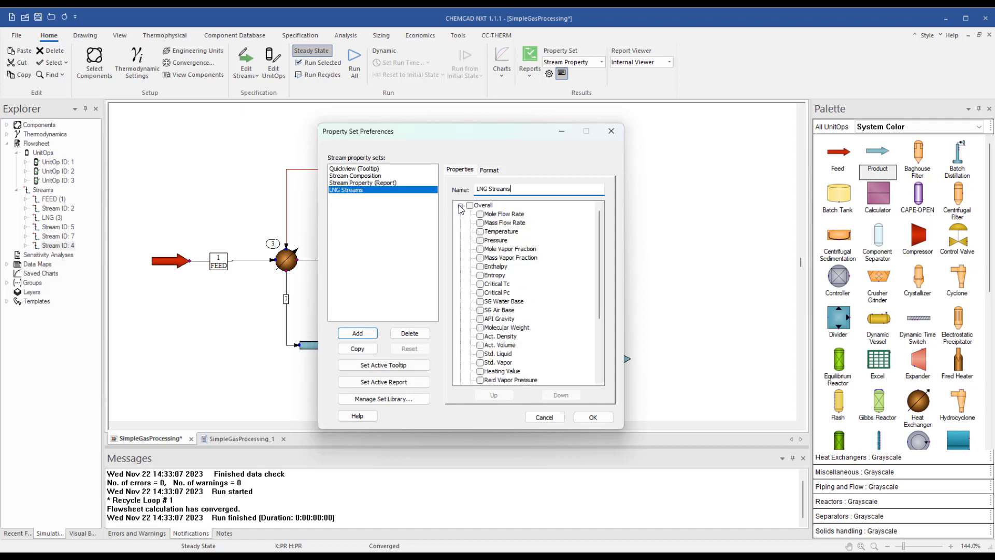
left_click(480, 231)
left_click(480, 240)
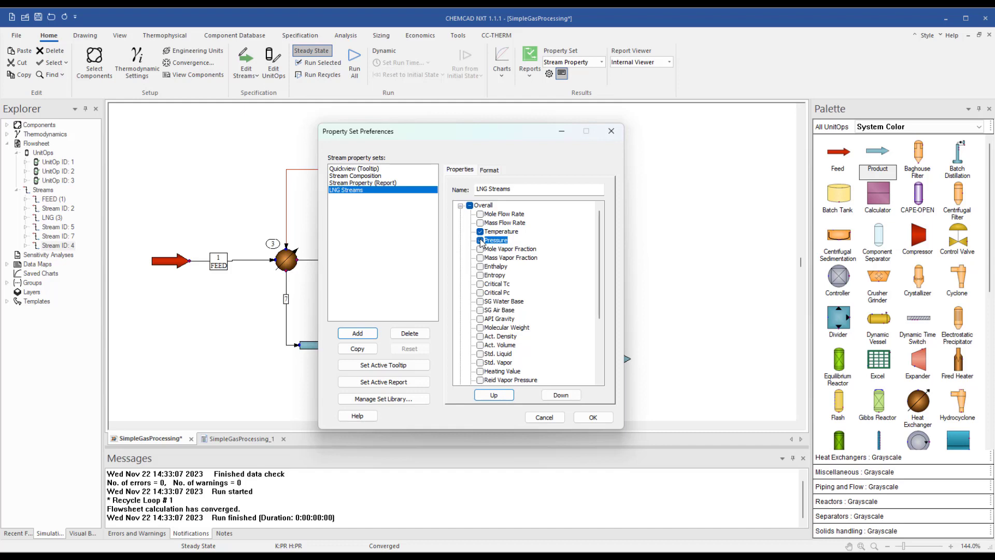
left_click(480, 222)
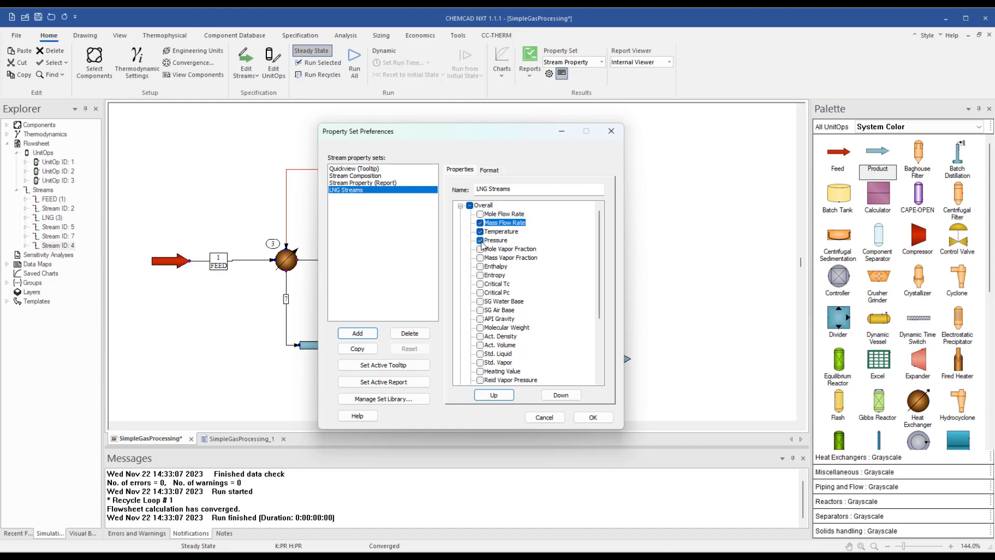
left_click(480, 267)
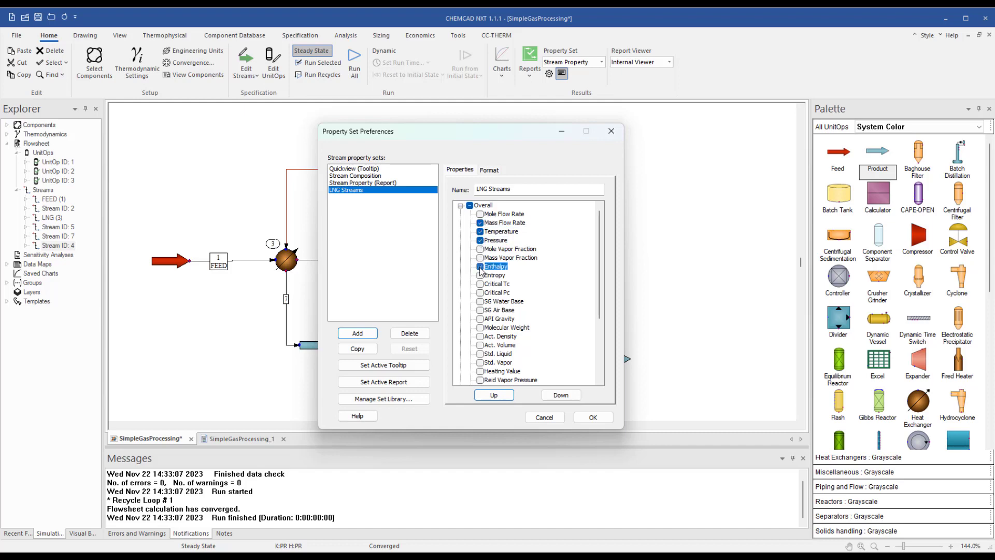
left_click(460, 206)
Add vapor Std. Vapor, liquid Act. Volume and composition Mole Fractions, then save the set.
left_click(460, 214)
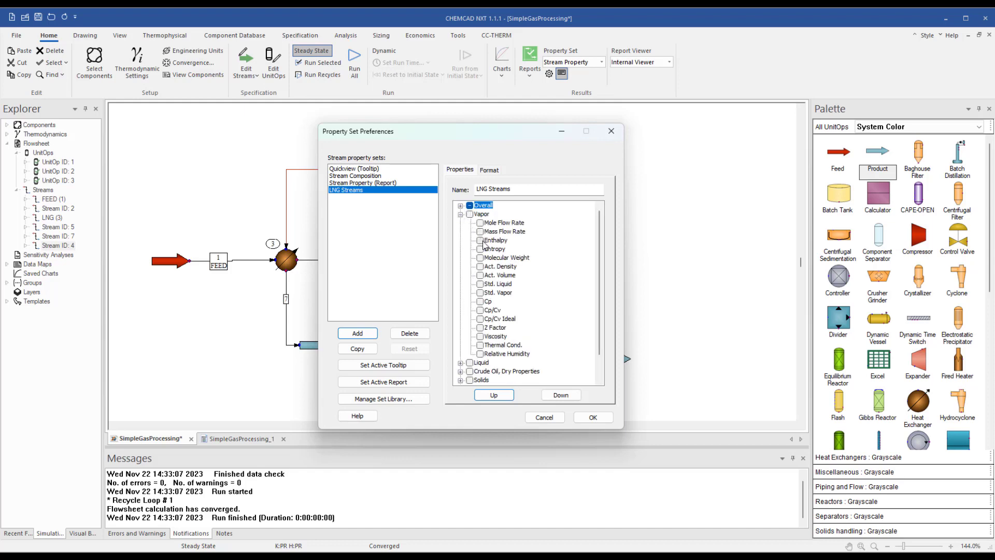
left_click(480, 294)
left_click(460, 214)
left_click(460, 223)
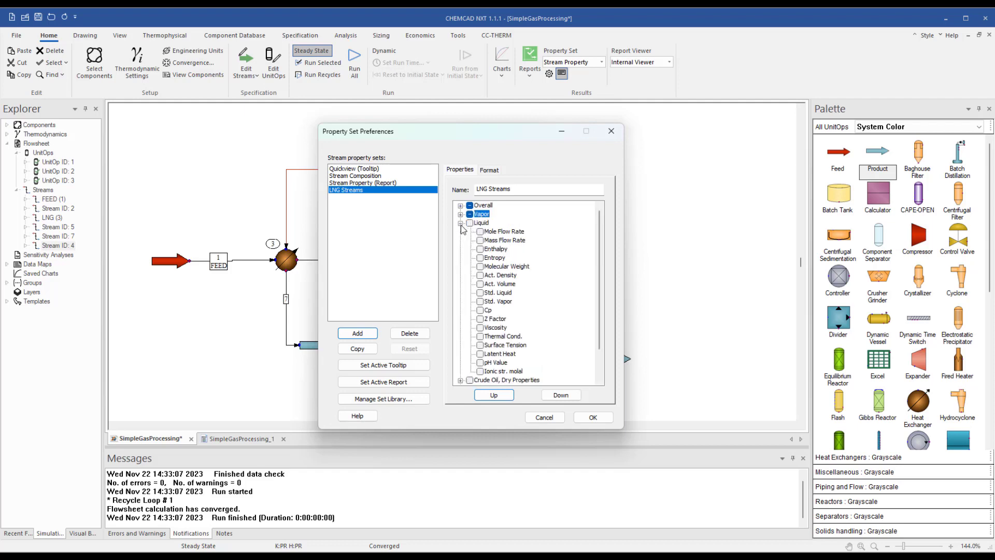
left_click(481, 284)
left_click(460, 223)
left_click(460, 266)
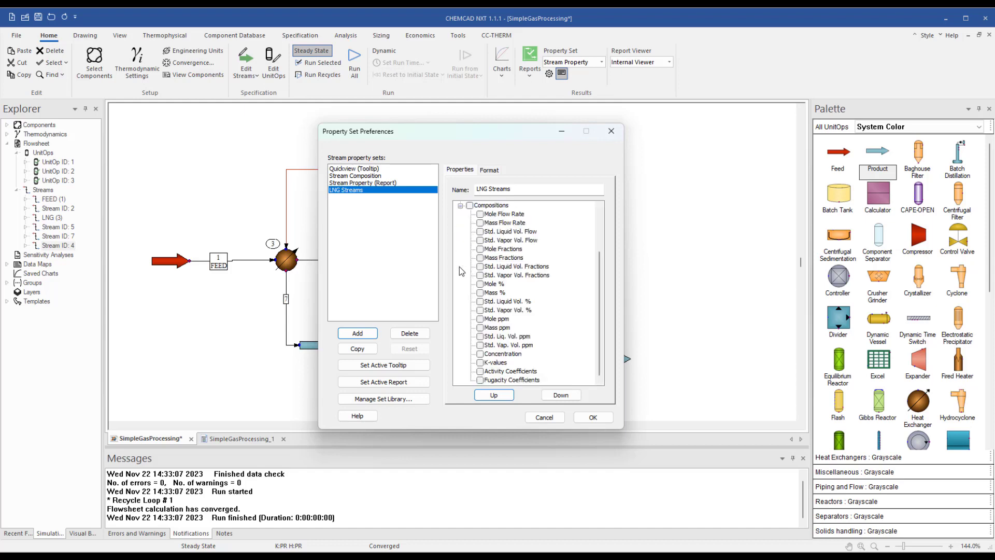
left_click(480, 249)
left_click(591, 417)
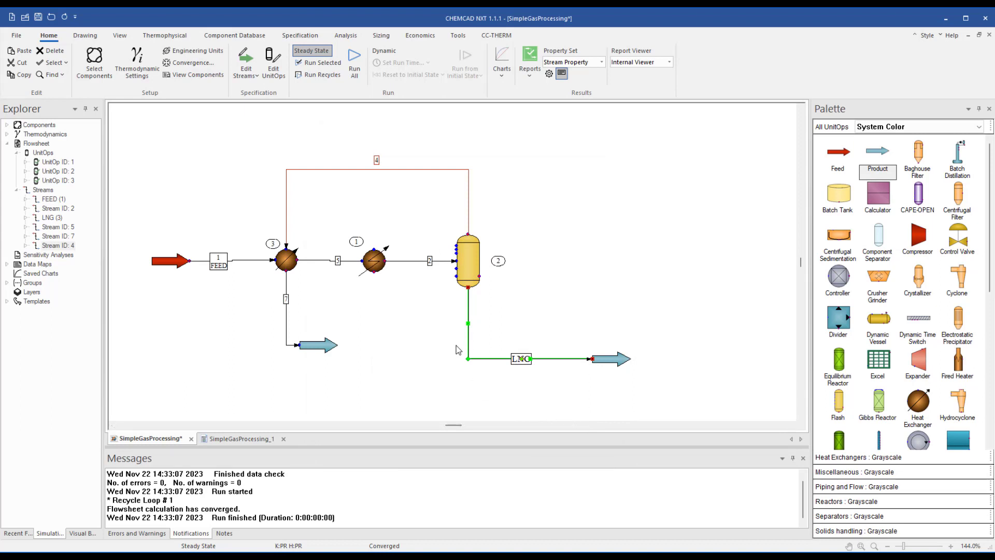
Activate the LNG Streams property set, report the LNG stream with it, and return to the flowsheet.
left_click(602, 63)
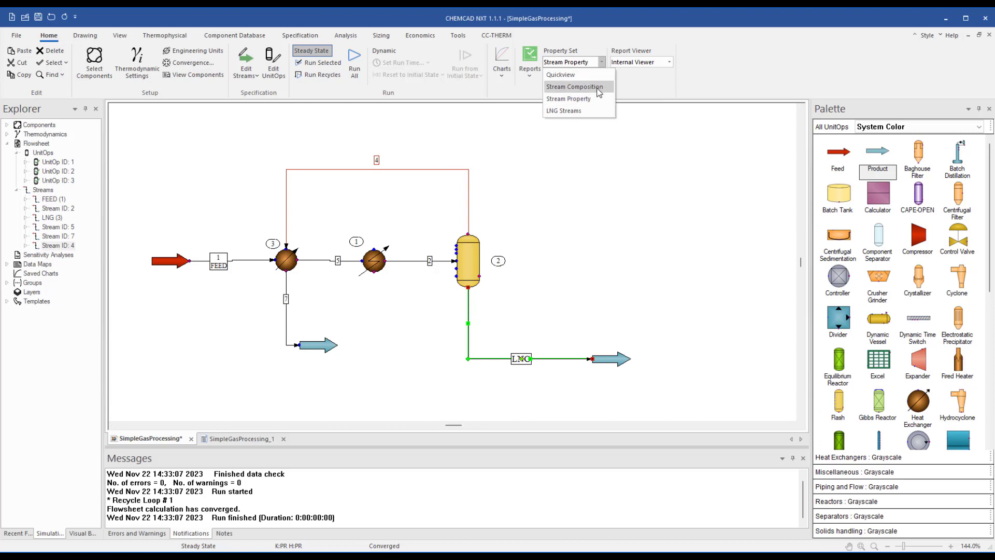
left_click(593, 111)
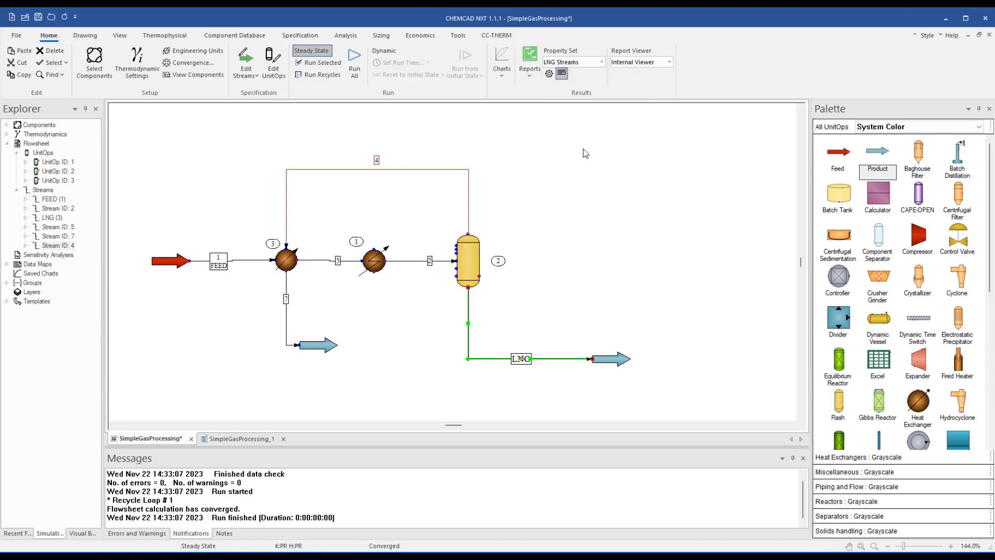
right_click(552, 360)
mouse_move(690, 123)
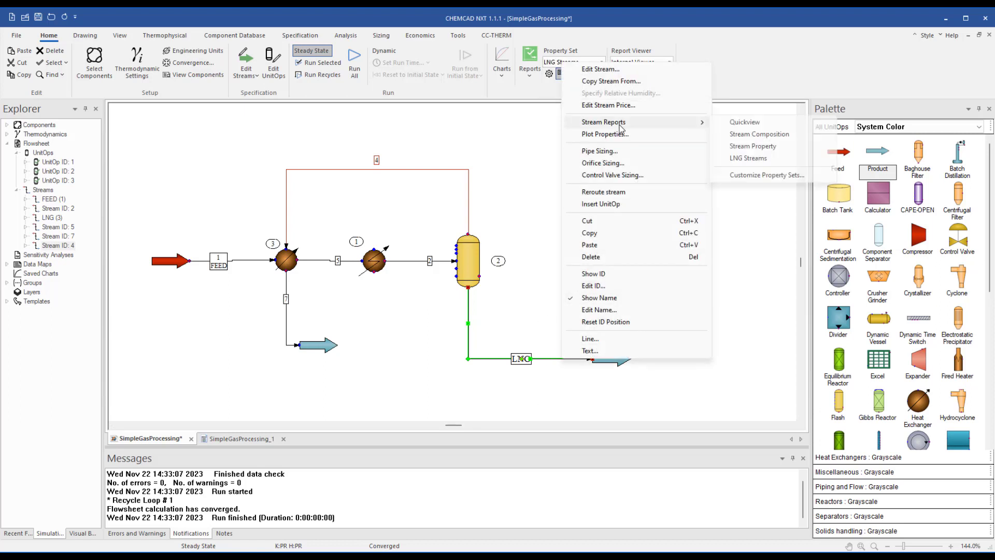
left_click(749, 159)
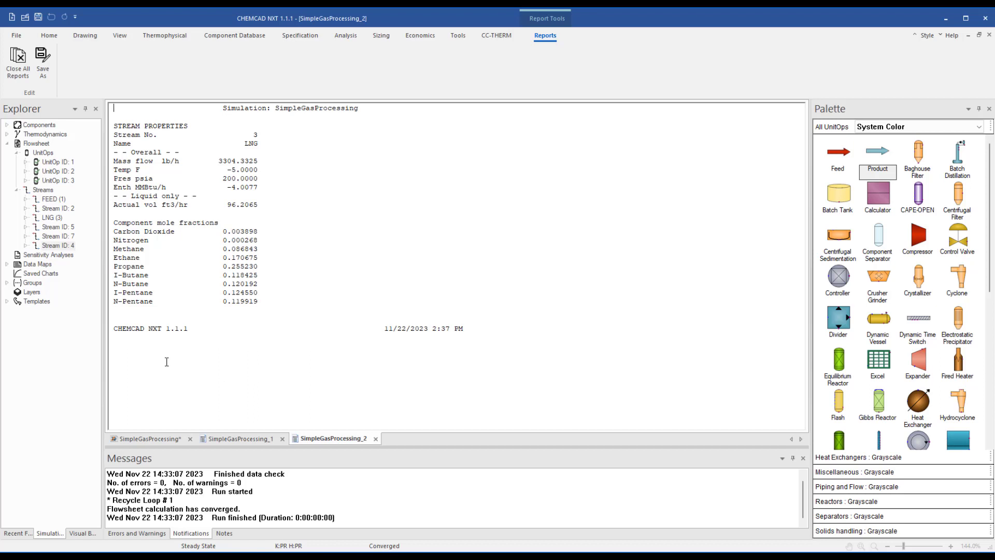
left_click(226, 439)
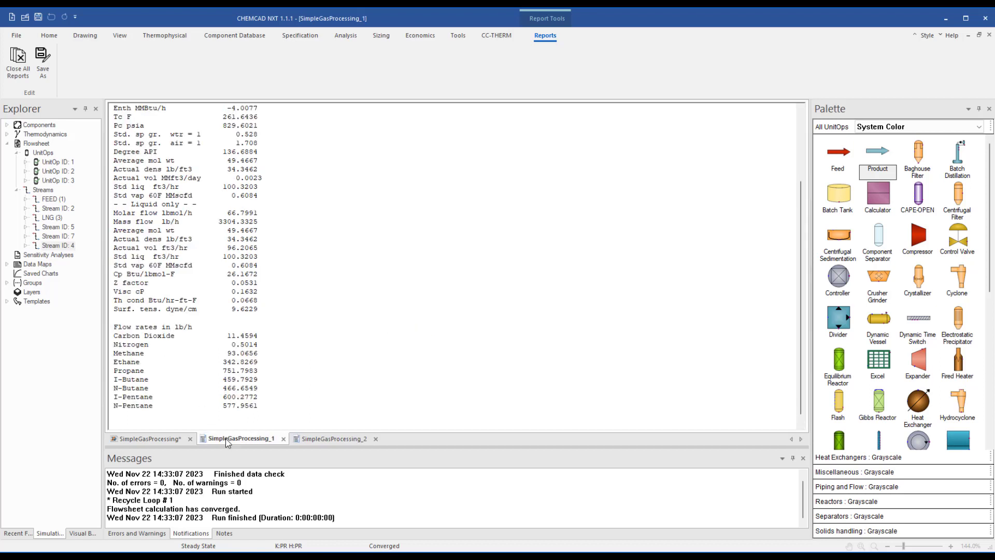
left_click(170, 438)
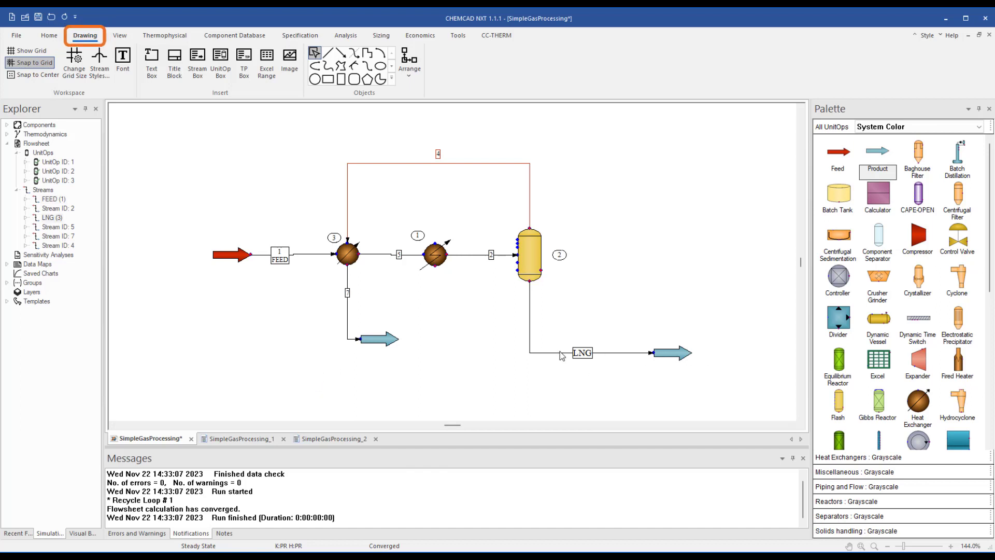
Place a stream box for streams 3, 1 and 4 using the LNG Streams property set.
mouse_move(561, 356)
left_click(197, 61)
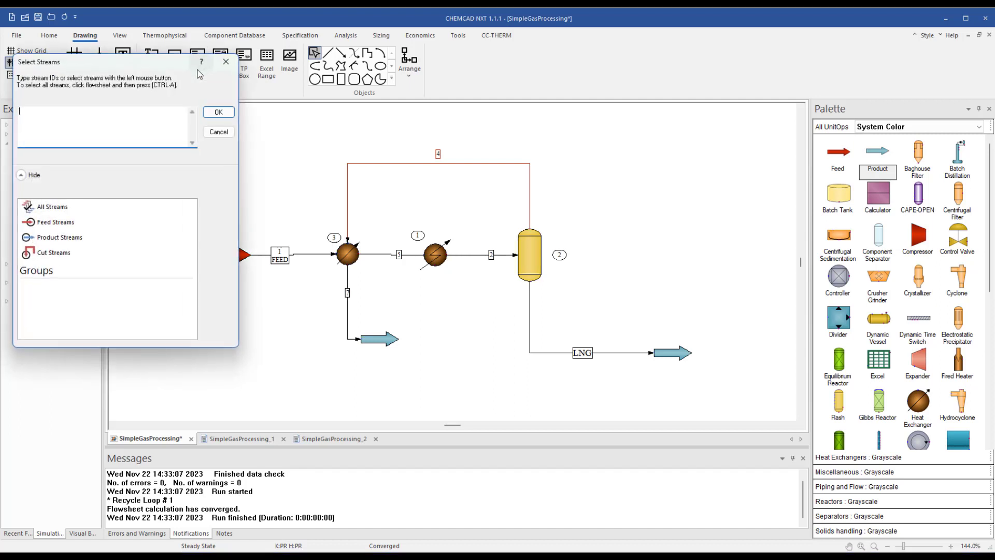
type("3 1 ")
type("4")
left_click(218, 111)
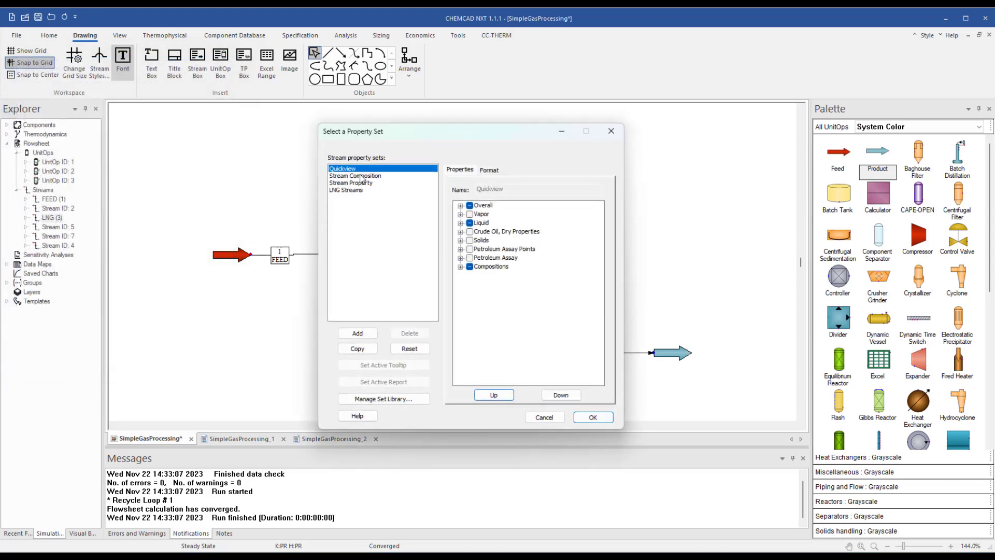
left_click(355, 190)
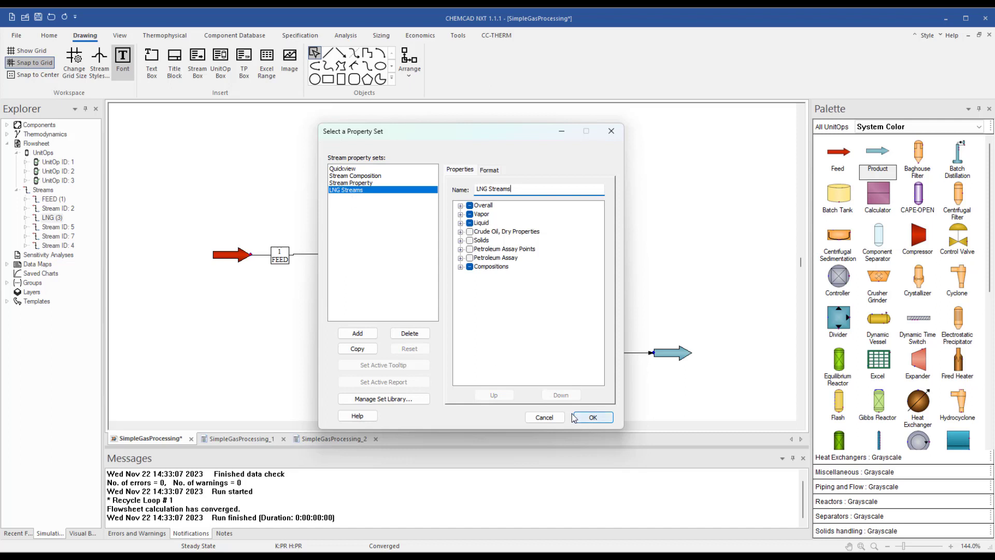
left_click(593, 418)
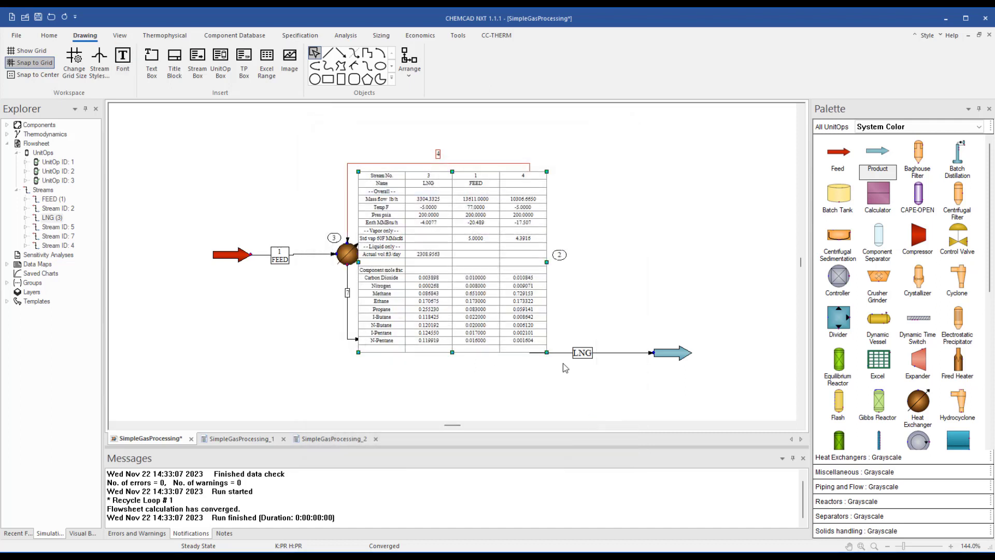
Drag the stream table up-right, format its text as Verdana 26, then resize and nudge it.
scroll(495, 298, "down", 3)
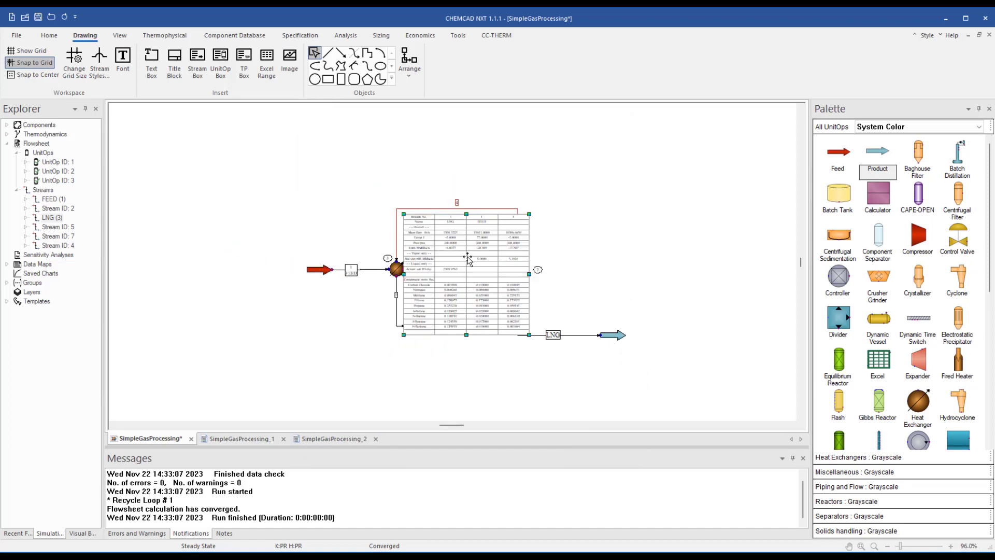
left_click_drag(467, 257, 614, 228)
right_click(612, 227)
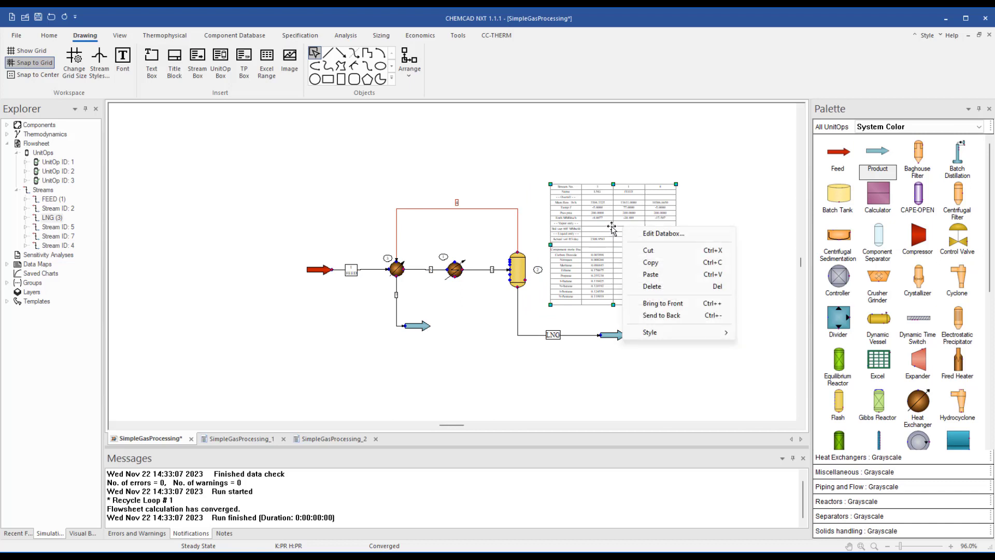
mouse_move(654, 335)
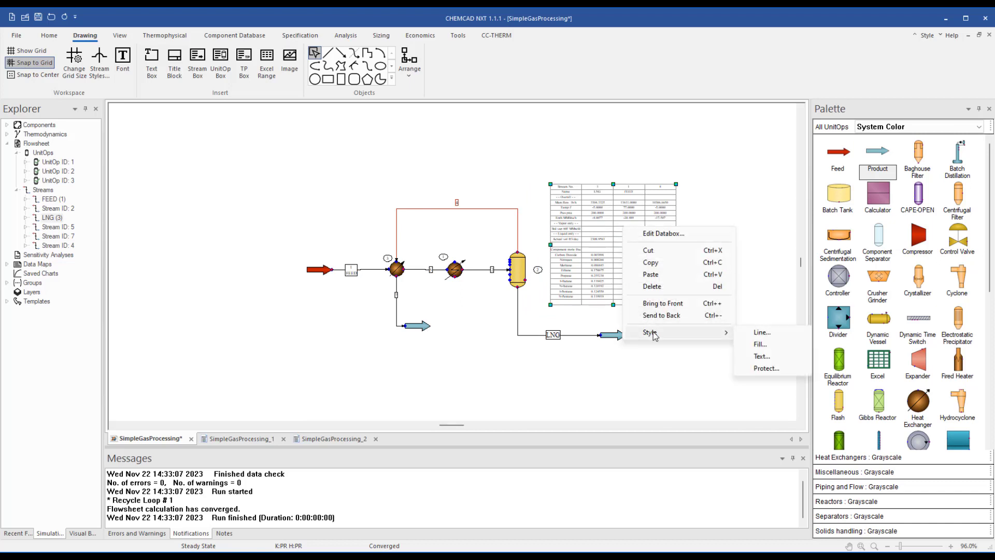
left_click(761, 357)
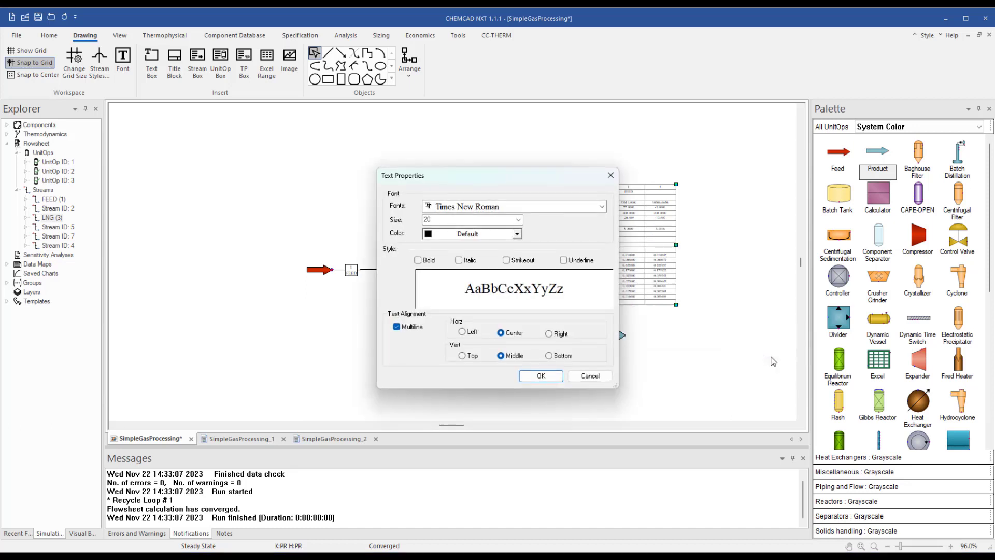
left_click(602, 207)
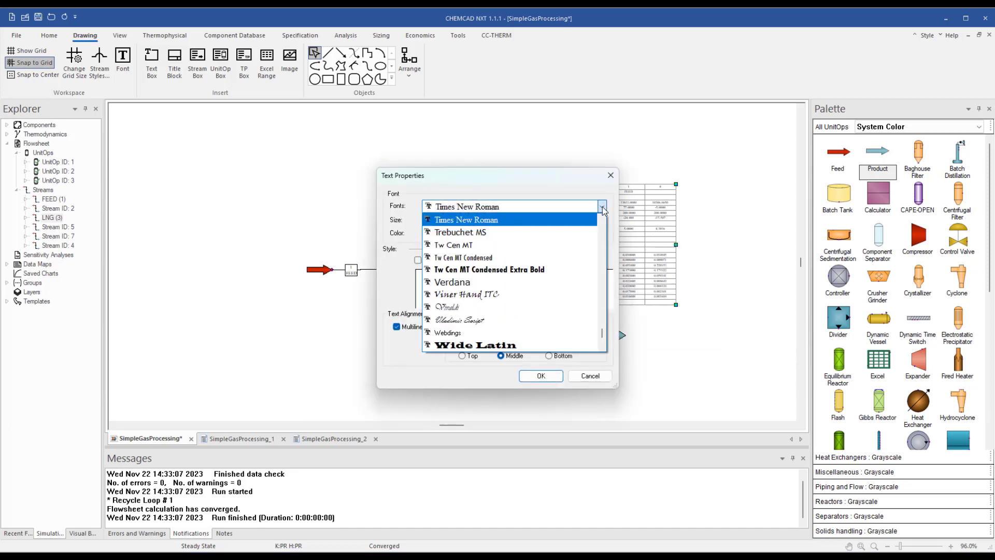
left_click(583, 287)
left_click(518, 221)
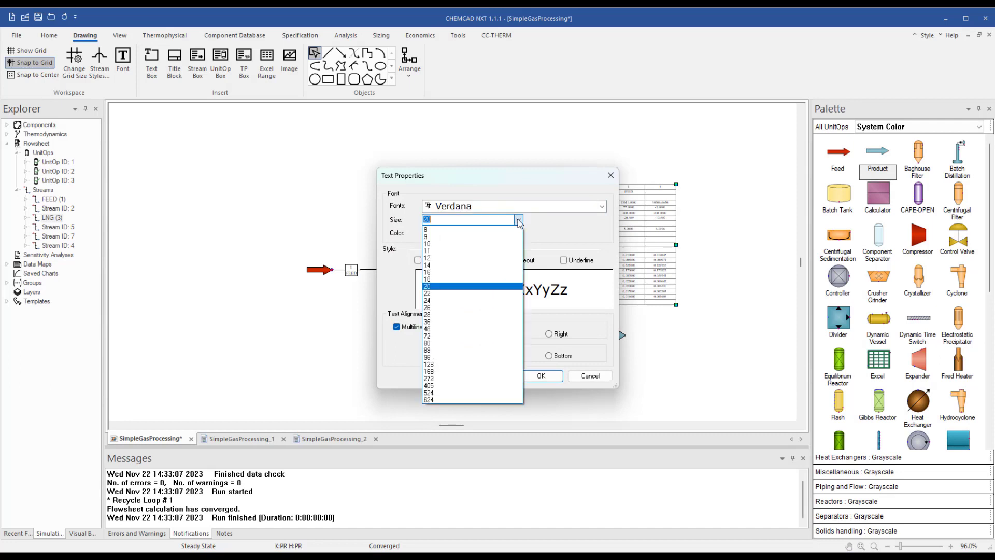
left_click(499, 310)
left_click(553, 378)
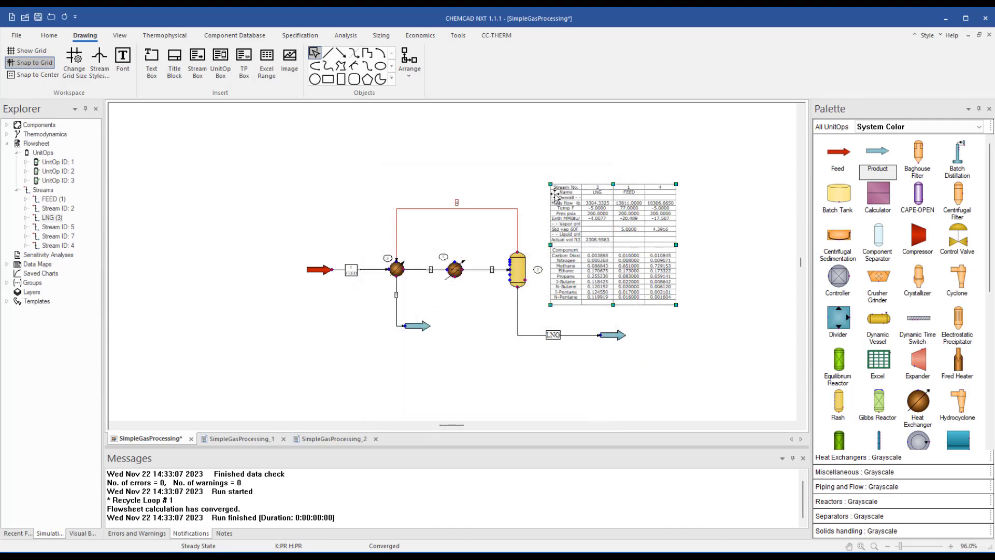
left_click_drag(551, 185, 532, 167)
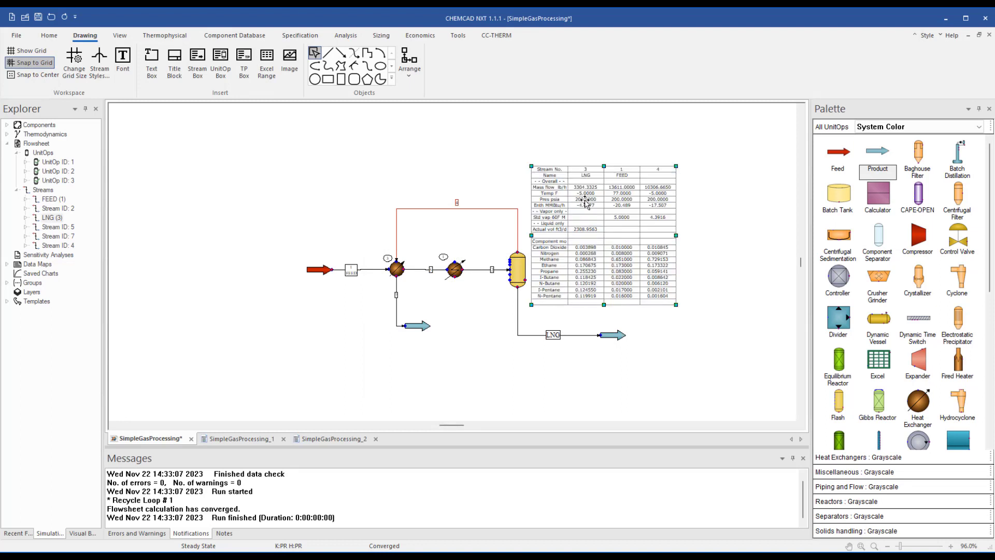
left_click_drag(587, 207, 604, 230)
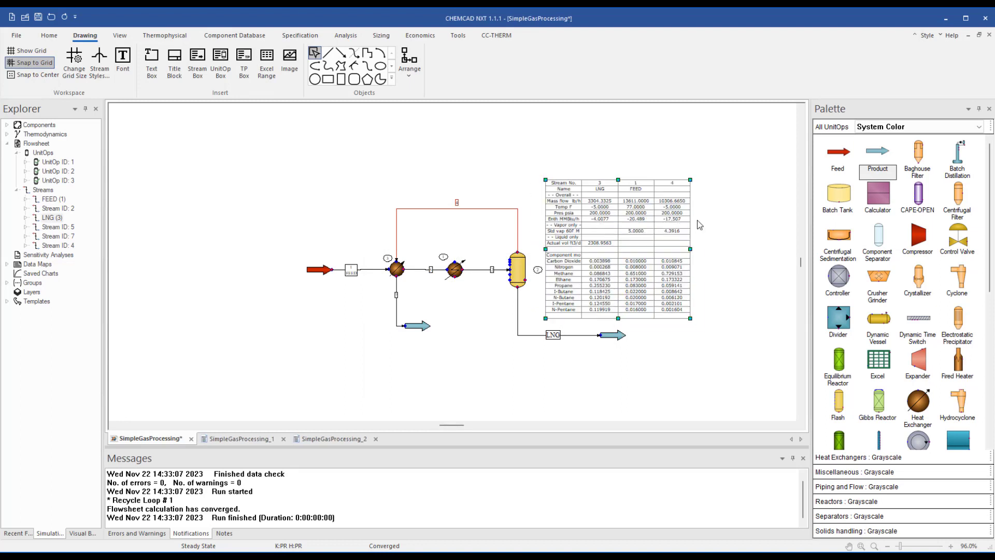
Deselect the stream table and bring up the chemstations.com home page in Chrome.
left_click(709, 251)
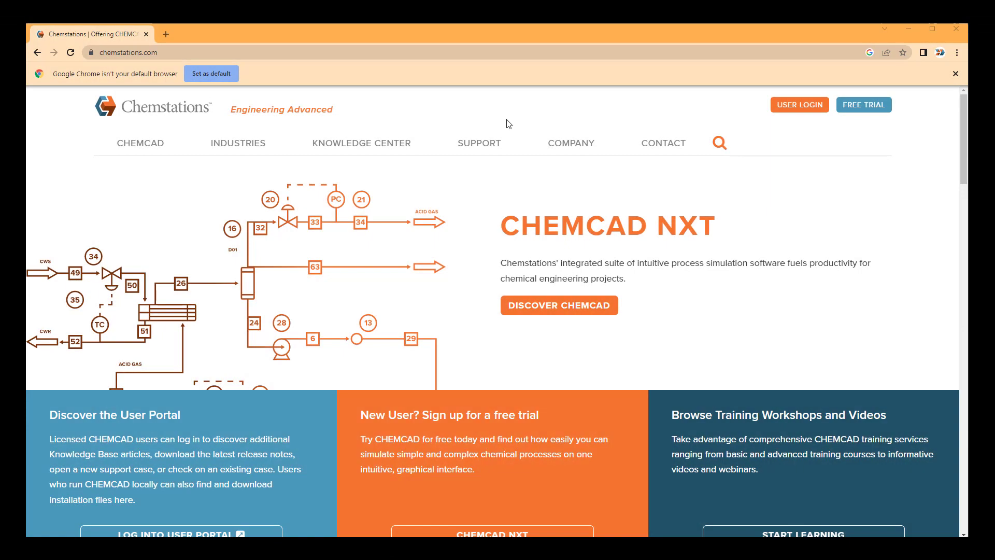
mouse_move(469, 139)
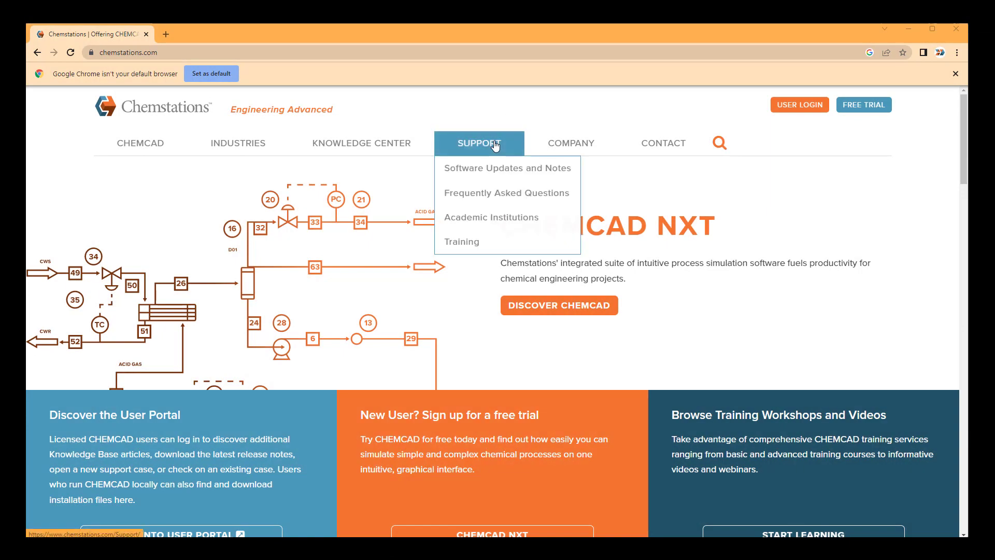